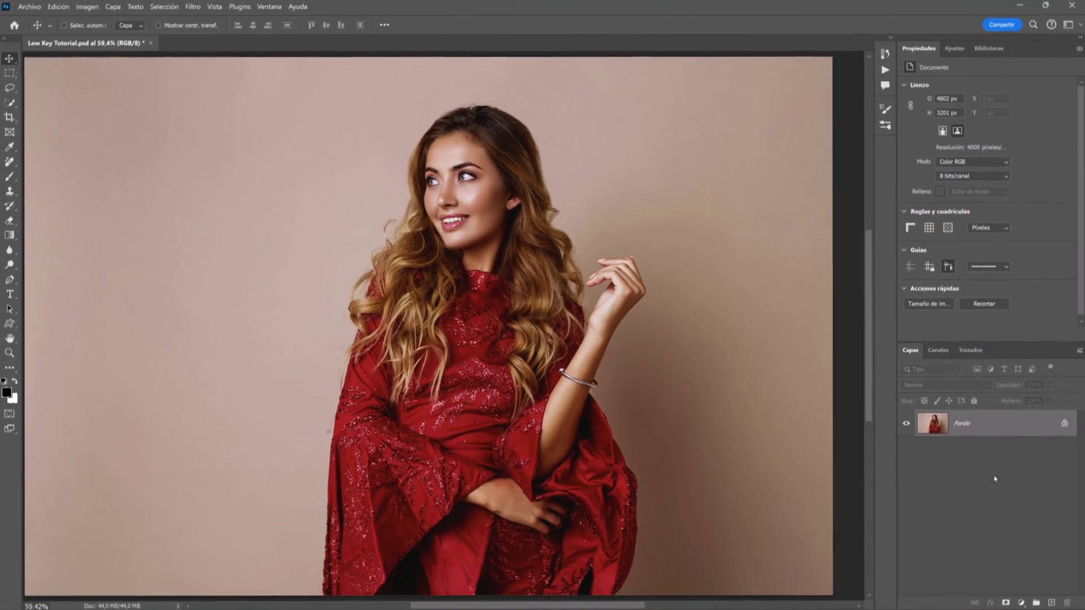
- On a new layer, sketch a lightbulb with 'Luz', arrows to the woman, and a thumbs-up 'ok!'
key(ctrl+shift+alt+n)
key(b)
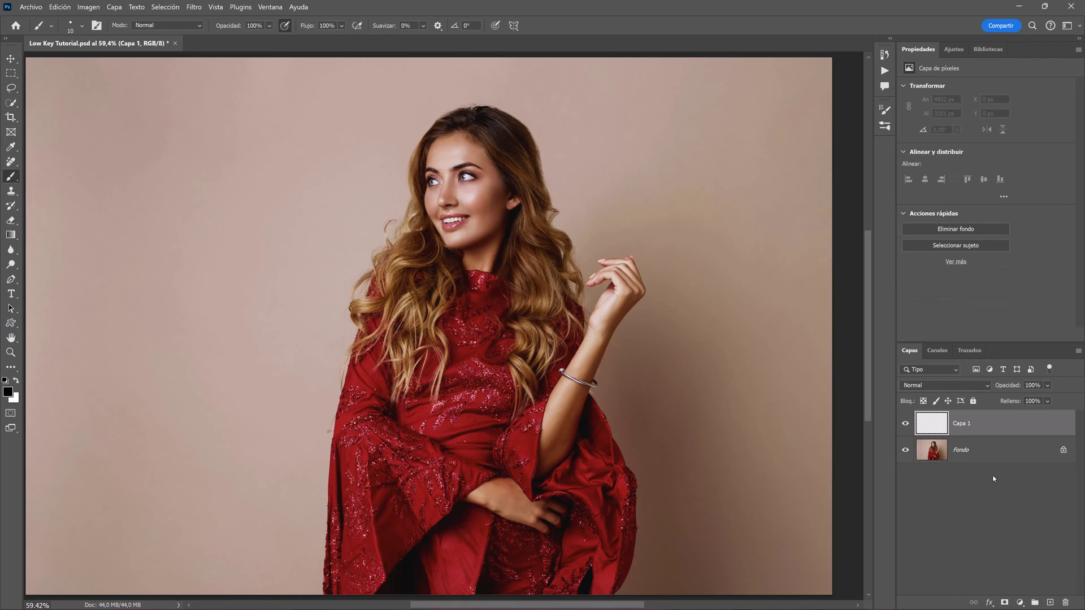
mouse_move(268, 119)
mouse_down()
mouse_move(217, 161)
mouse_move(266, 209)
mouse_up()
drag(183, 137, 197, 136)
drag(291, 107, 305, 102)
mouse_move(191, 222)
mouse_down()
mouse_move(221, 257)
mouse_move(285, 254)
mouse_up()
drag(179, 323, 281, 306)
drag(181, 402, 278, 373)
drag(199, 464, 281, 432)
drag(729, 124, 780, 202)
drag(718, 303, 764, 312)
drag(777, 259, 771, 293)
click(784, 303)
drag(708, 371, 772, 332)
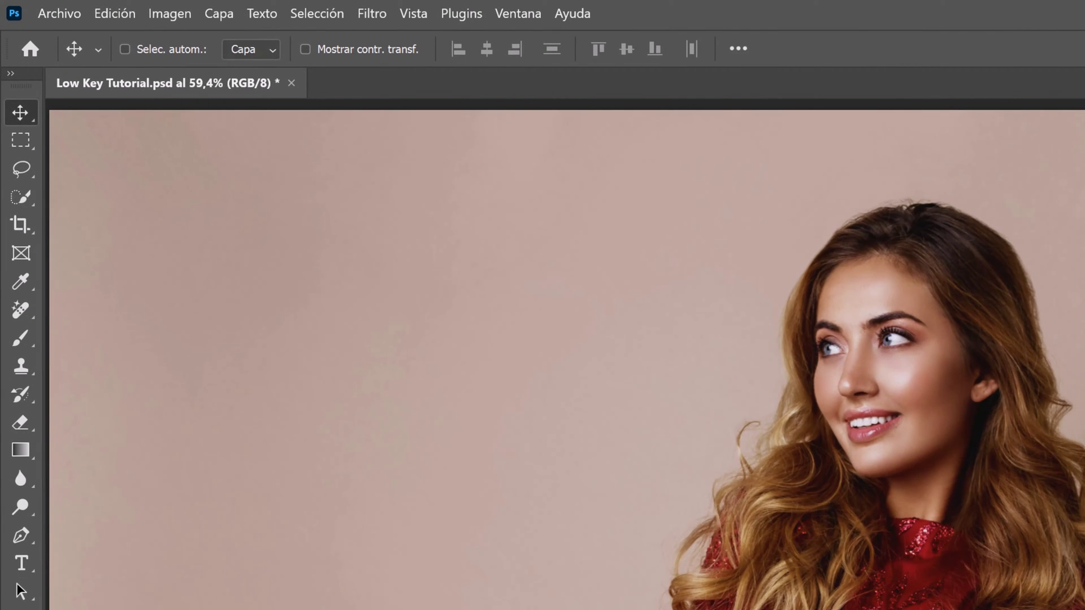
- With Quick Selection, run Seleccionar sujeto on the woman and enter Seleccionar y aplicar máscara
key(w)
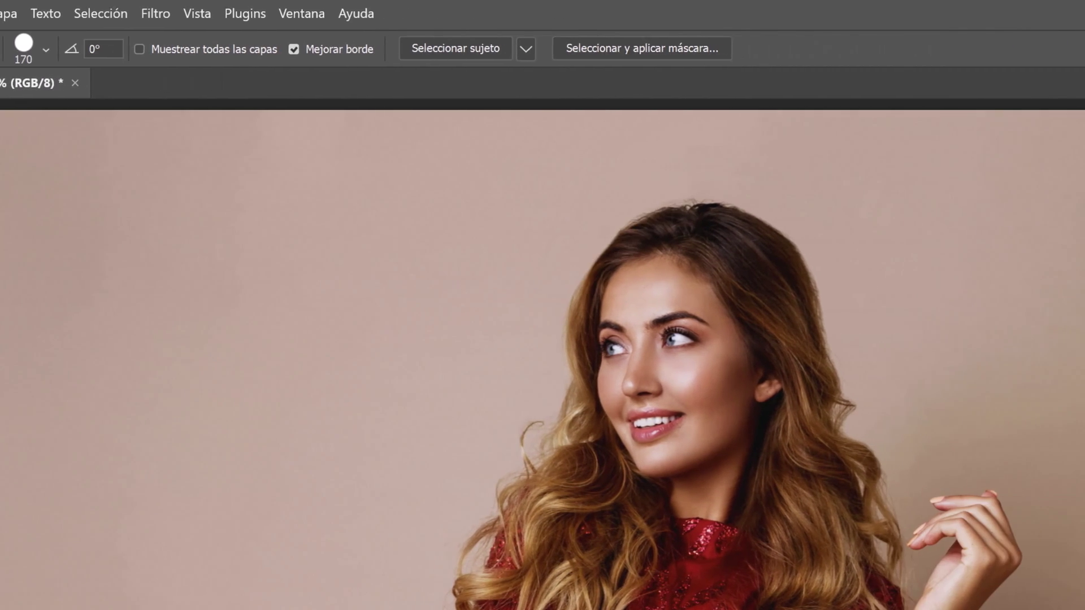
click(456, 51)
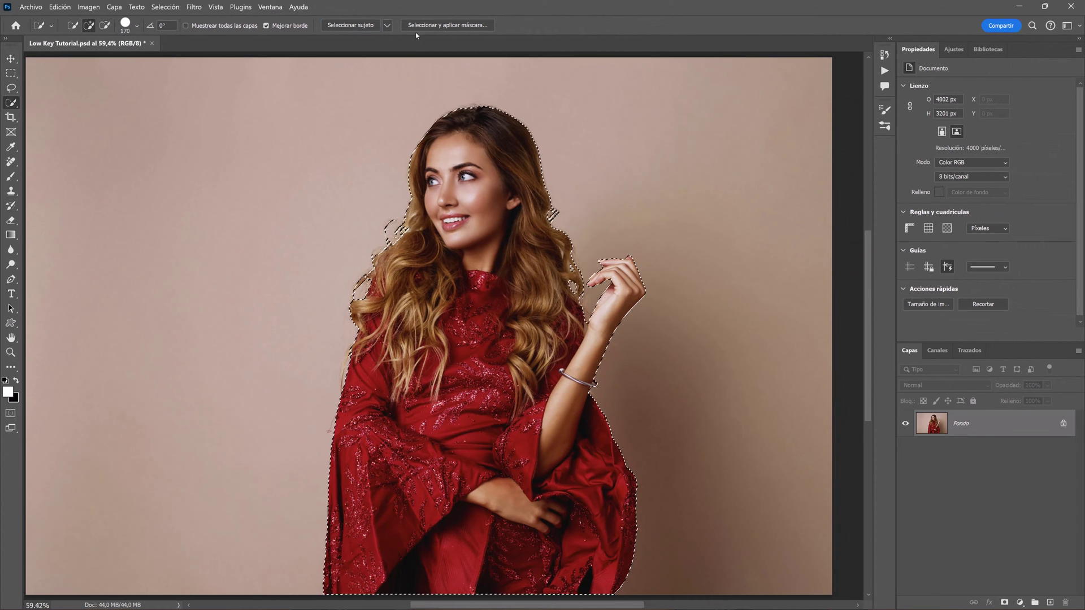
click(433, 26)
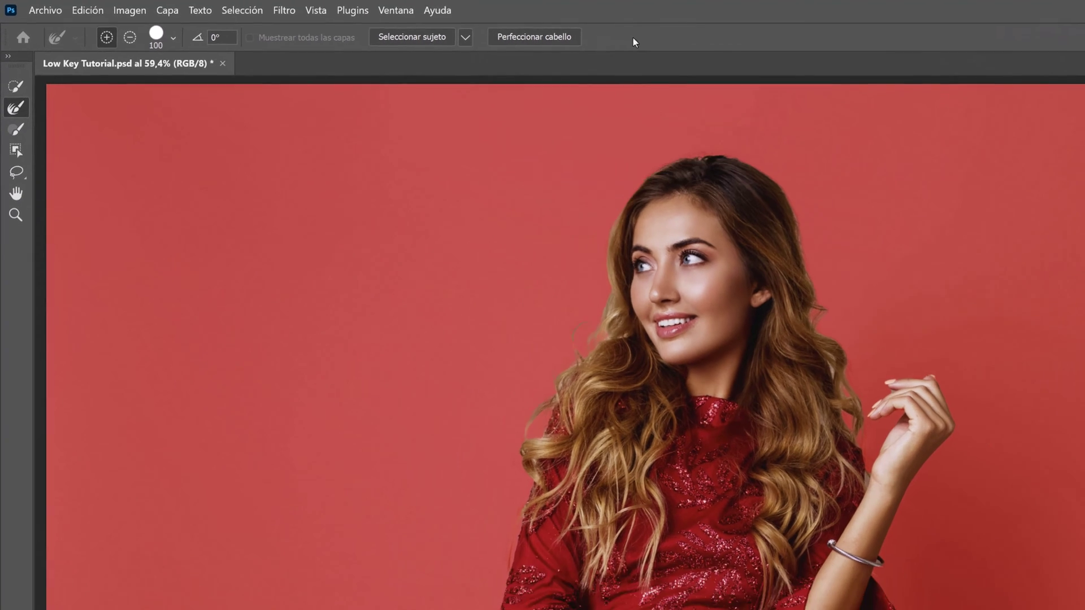
- Zoom in on the hair edge near the neck and set edge Contraste to 8%
key(bracketleft)
key(bracketleft)
key(bracketleft)
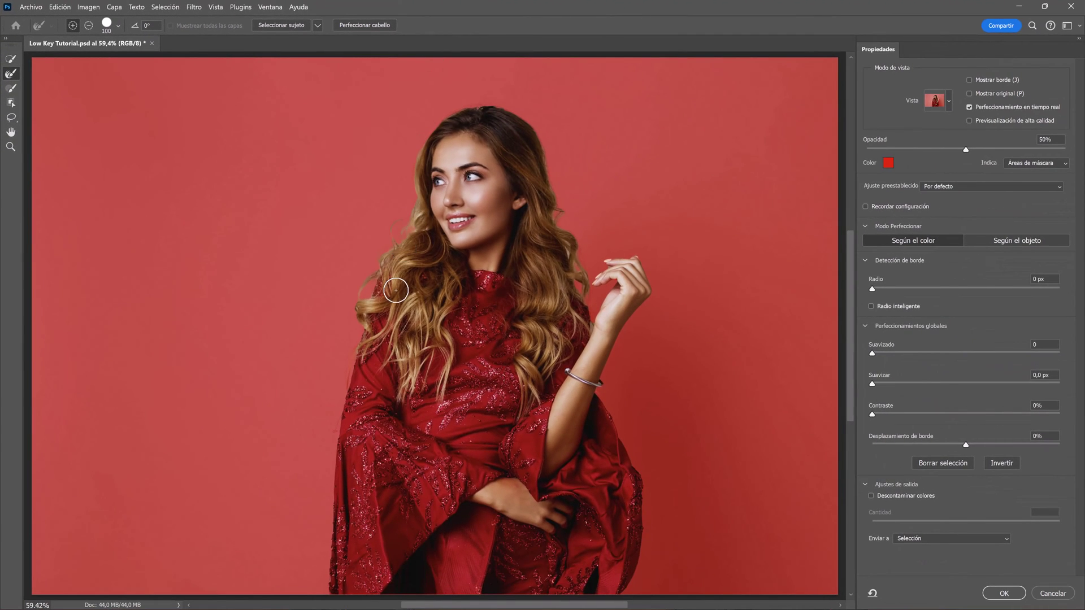
scroll(391, 284, up, 5)
scroll(396, 226, up, 5)
scroll(457, 356, up, 3)
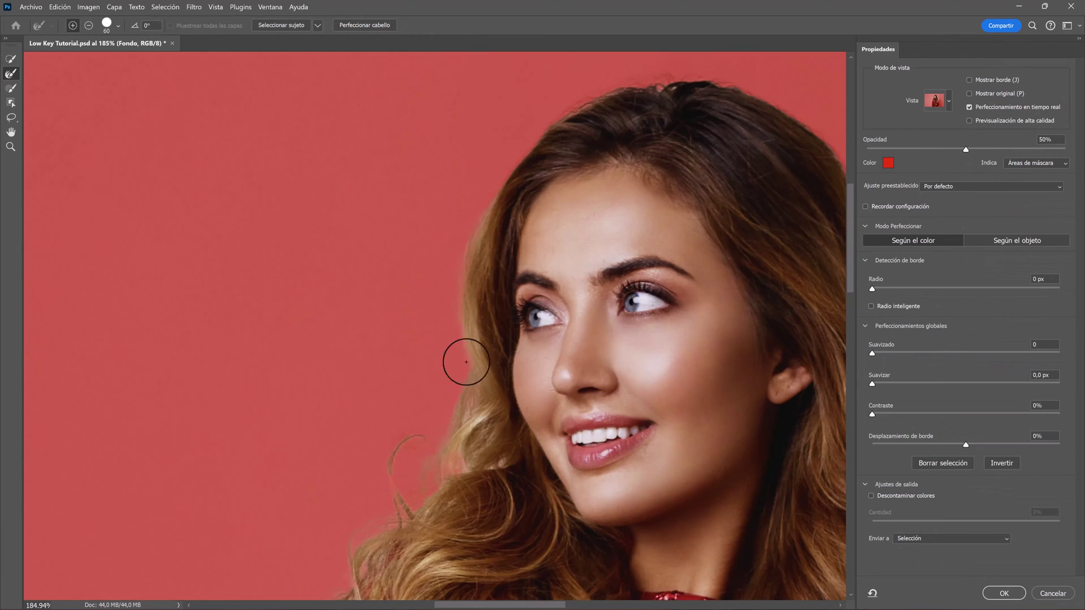
text(168)
key(Return)
- Refine the hair and bracelet edges with a smaller Refine Edge brush
scroll(682, 322, right, 5)
scroll(650, 396, down, 5)
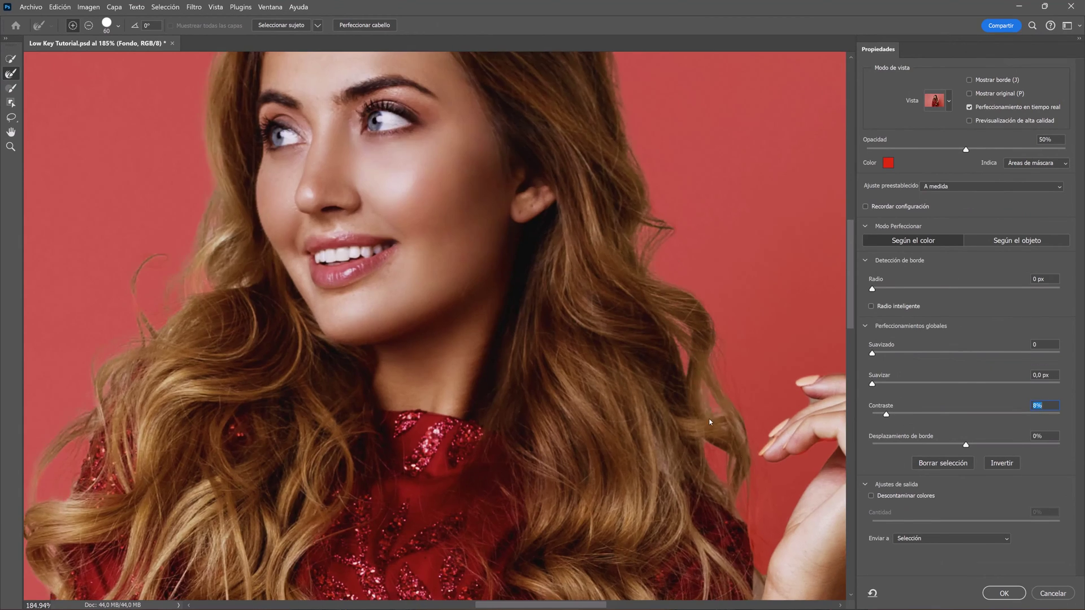
scroll(613, 467, down, 5)
key(r)
scroll(613, 467, down, 5)
key(bracketleft)
key(bracketleft)
key(bracketleft)
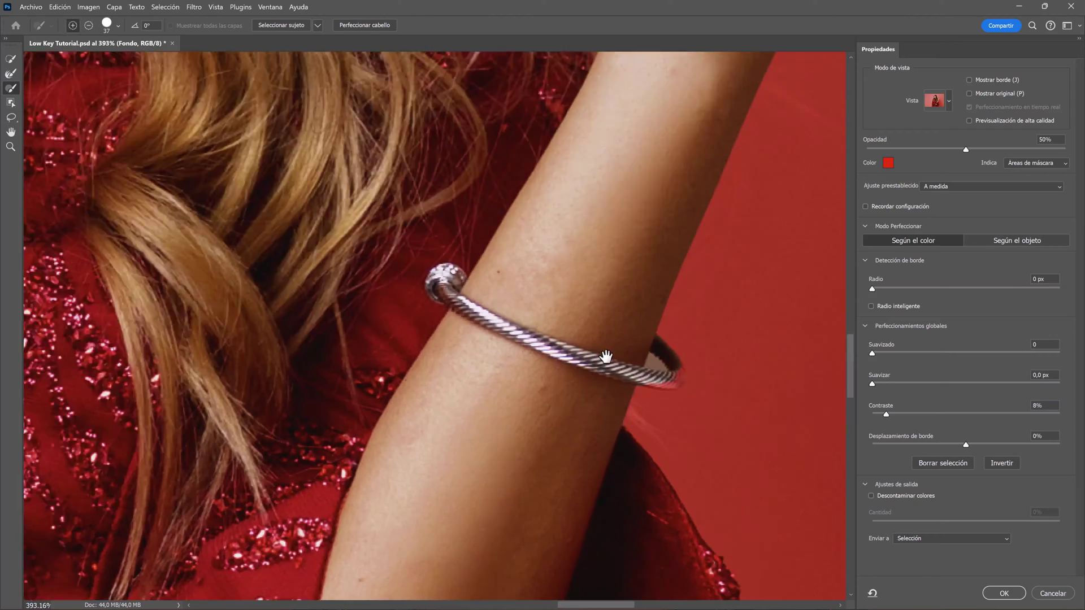
scroll(496, 286, up, 3)
scroll(706, 367, up, 2)
- Touch up the selection with the brush, enable Descontaminar colores and output a new masked layer
key(b)
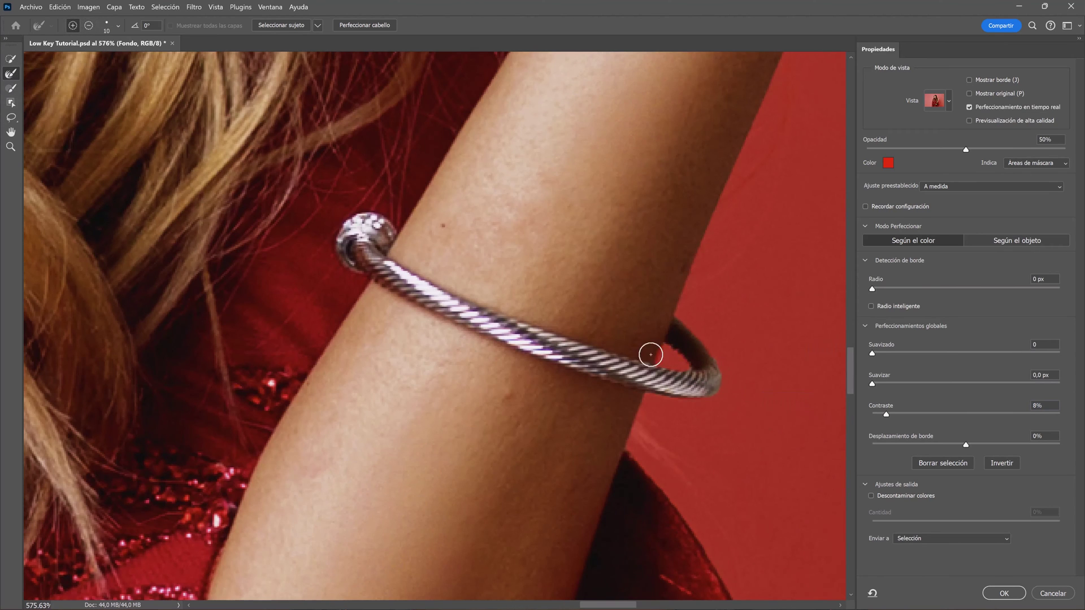
scroll(667, 353, down, 5)
scroll(685, 348, up, 5)
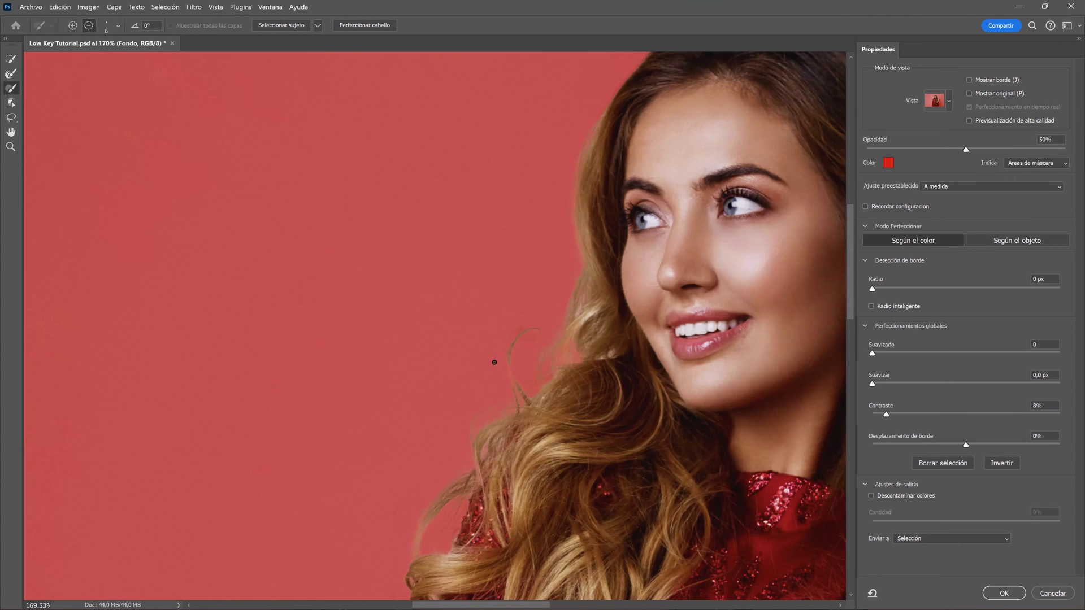
scroll(497, 363, up, 3)
scroll(531, 381, down, 5)
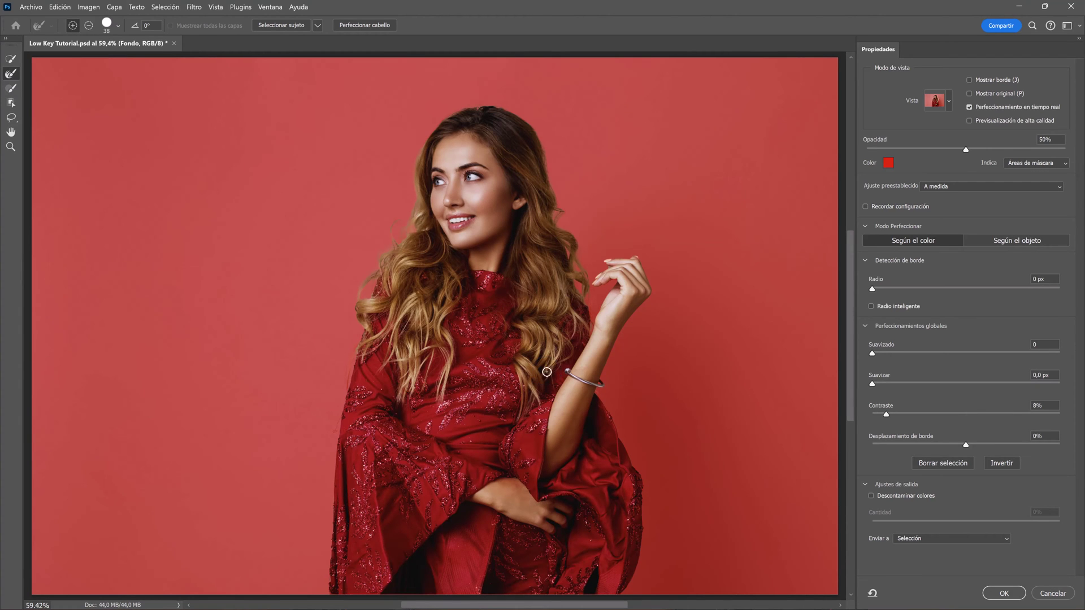
click(870, 496)
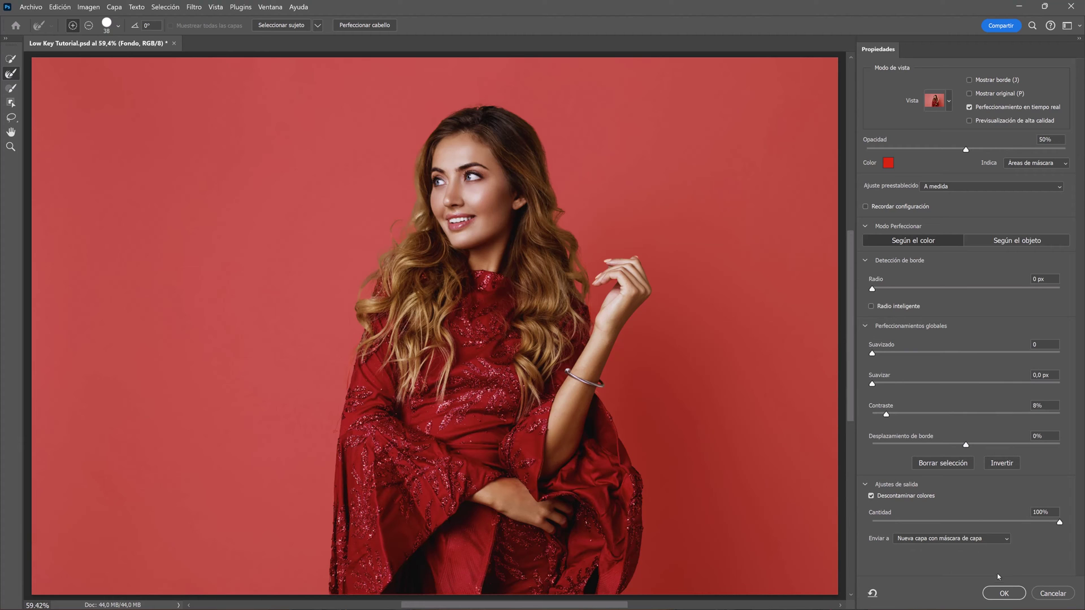
click(1001, 593)
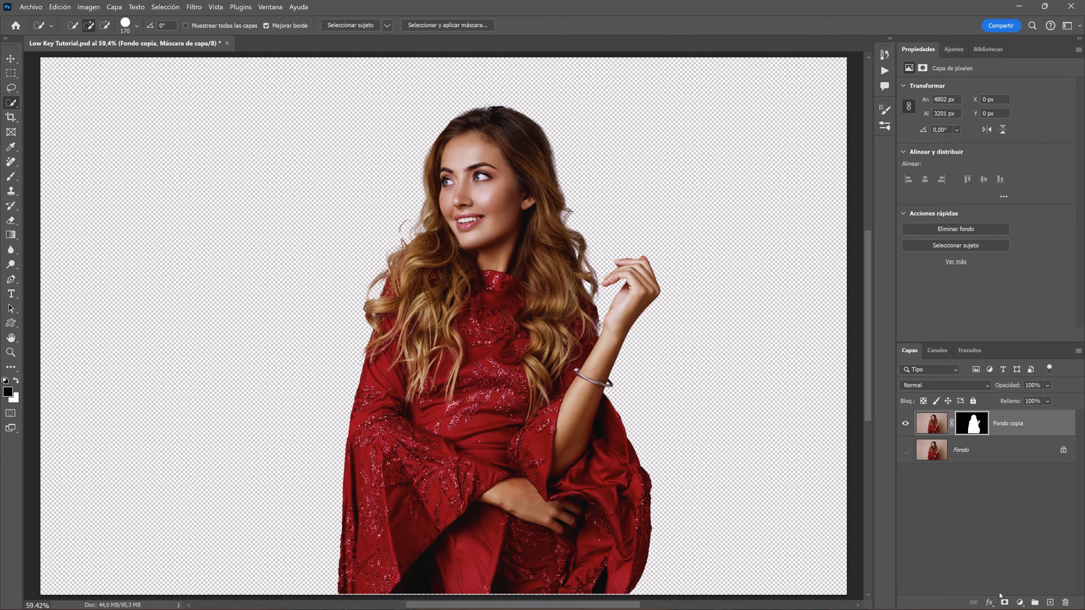
- Add a 000000 black Color uniforme fill above Fondo, then select it together with Fondo copia
click(1002, 460)
click(1020, 601)
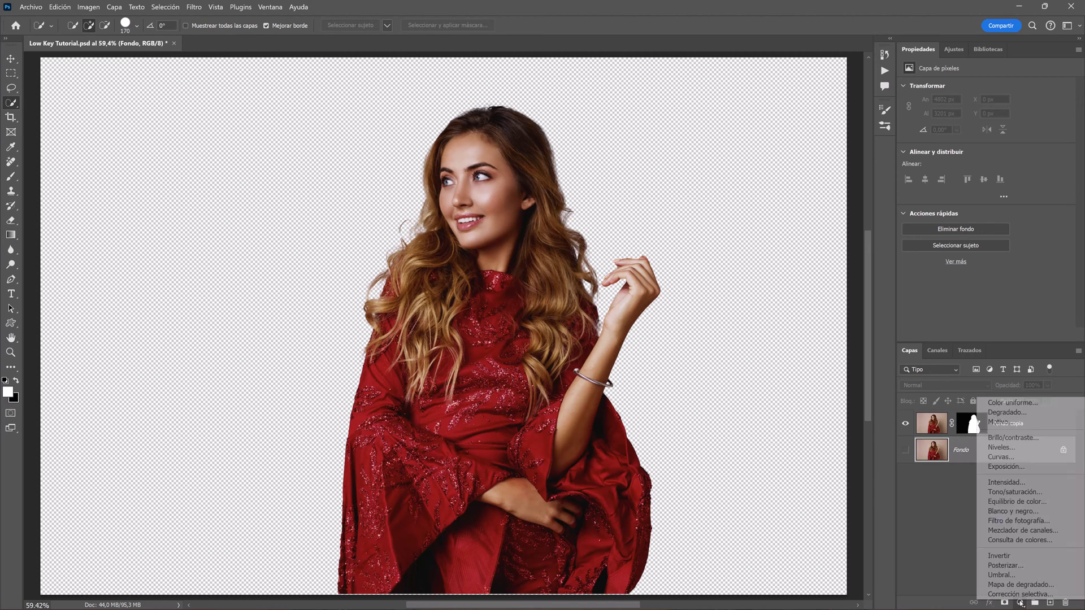
click(1038, 404)
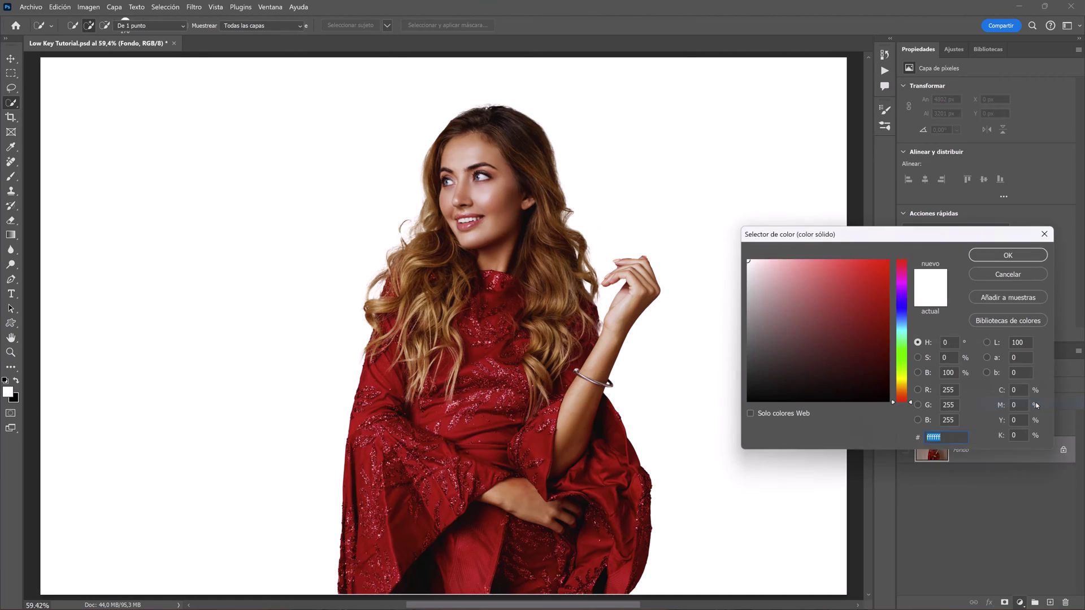
drag(825, 377, 711, 419)
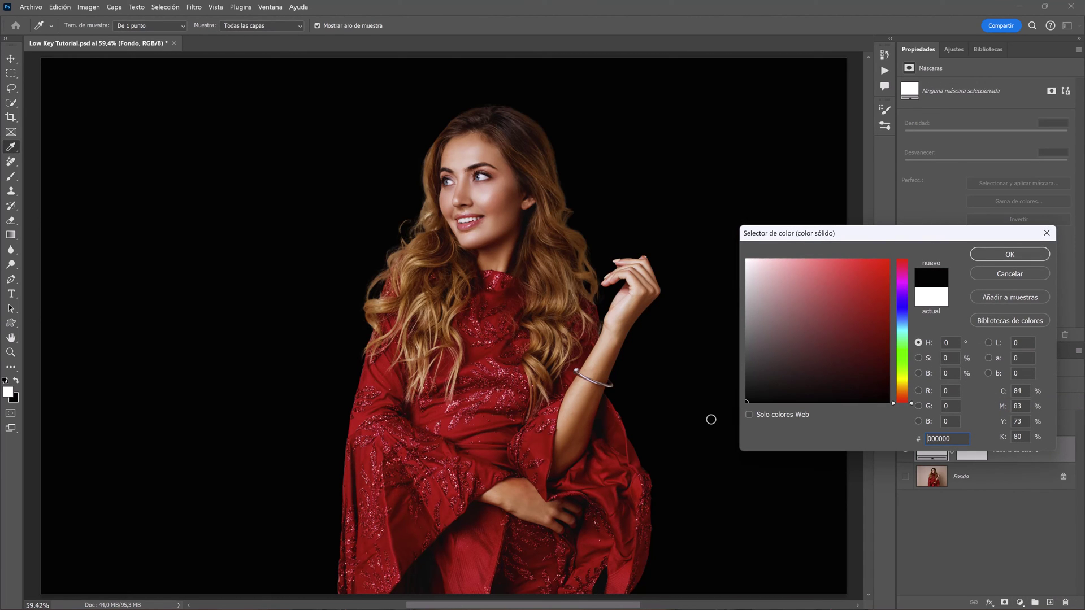
click(999, 255)
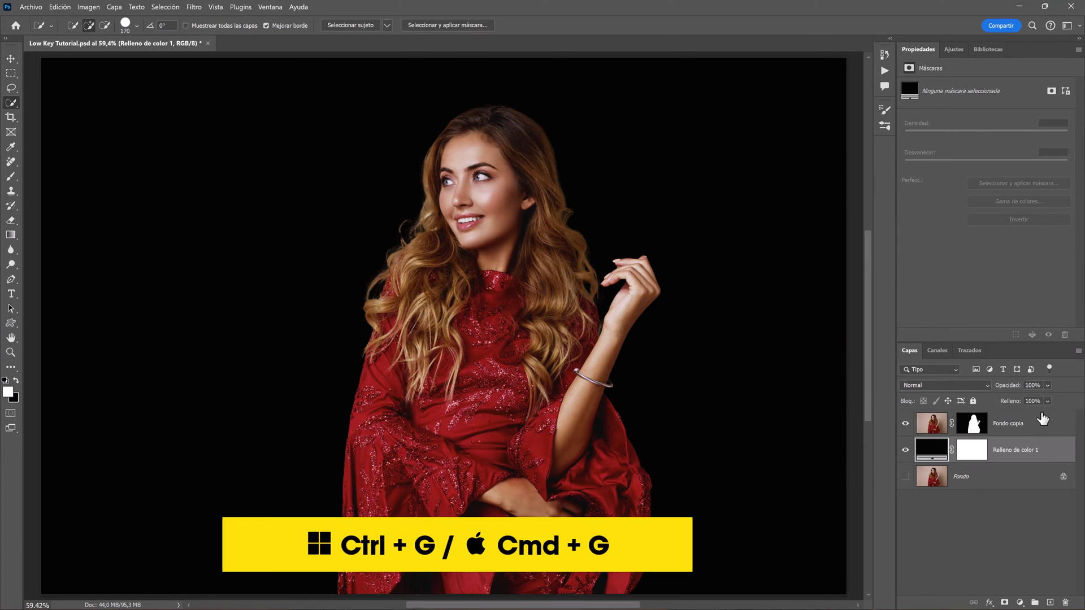
shift+click(1041, 428)
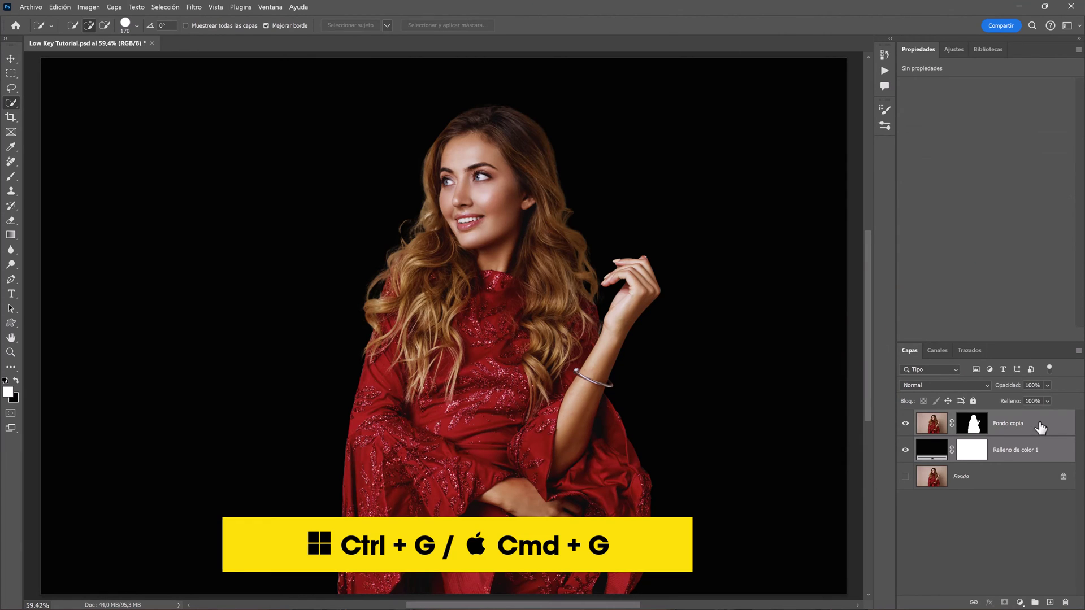
- Group Fondo copia and the black fill as 'Clave Baja', expand it and select Fondo copia
key(ctrl+g)
double_click(951, 417)
text(Clave Baja)
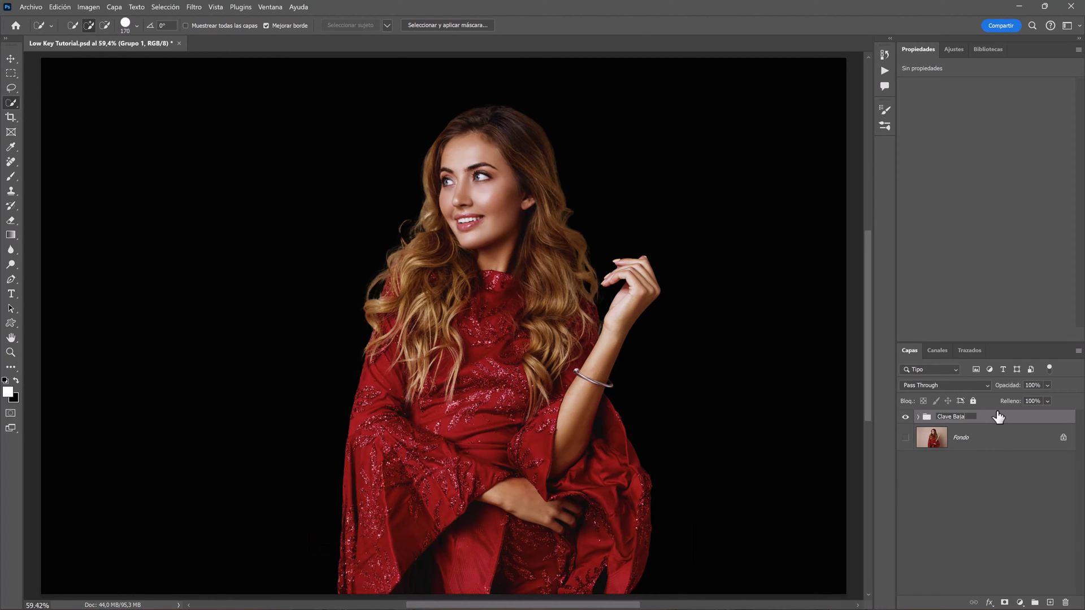
key(Return)
key(v)
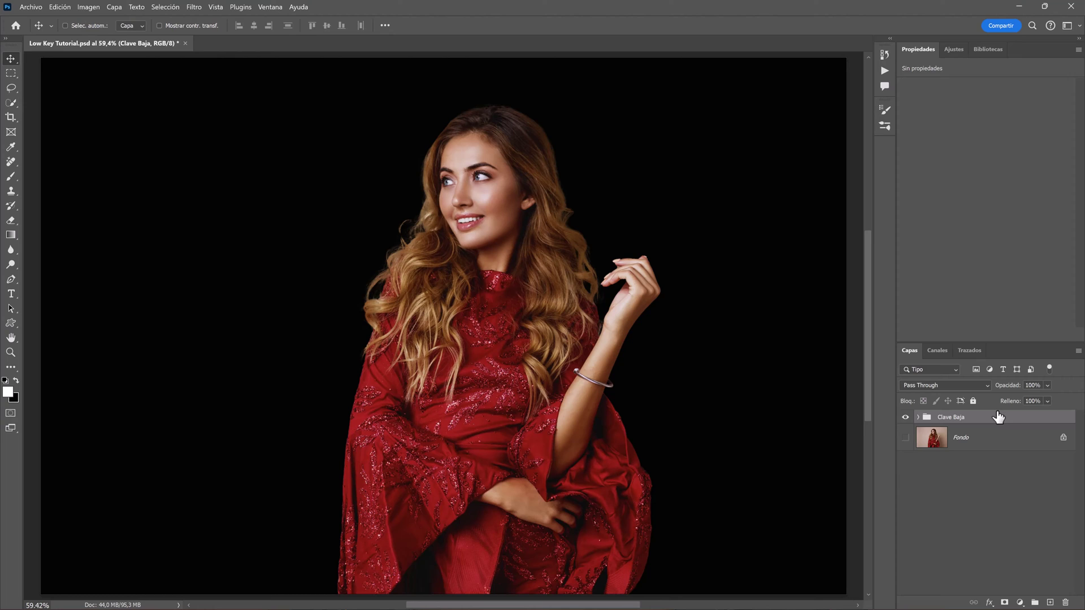
click(917, 417)
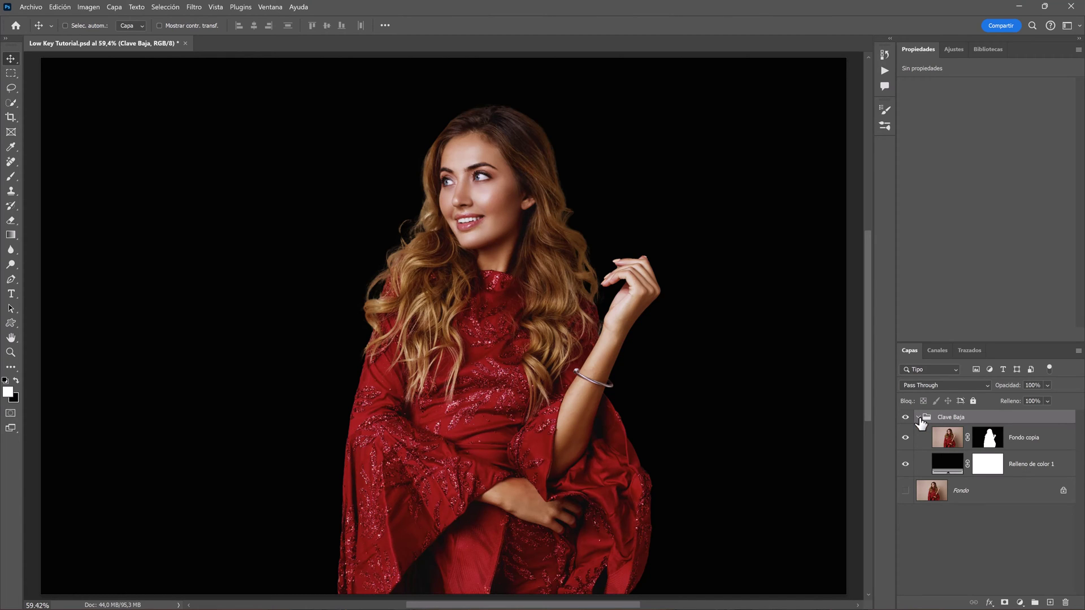
click(947, 440)
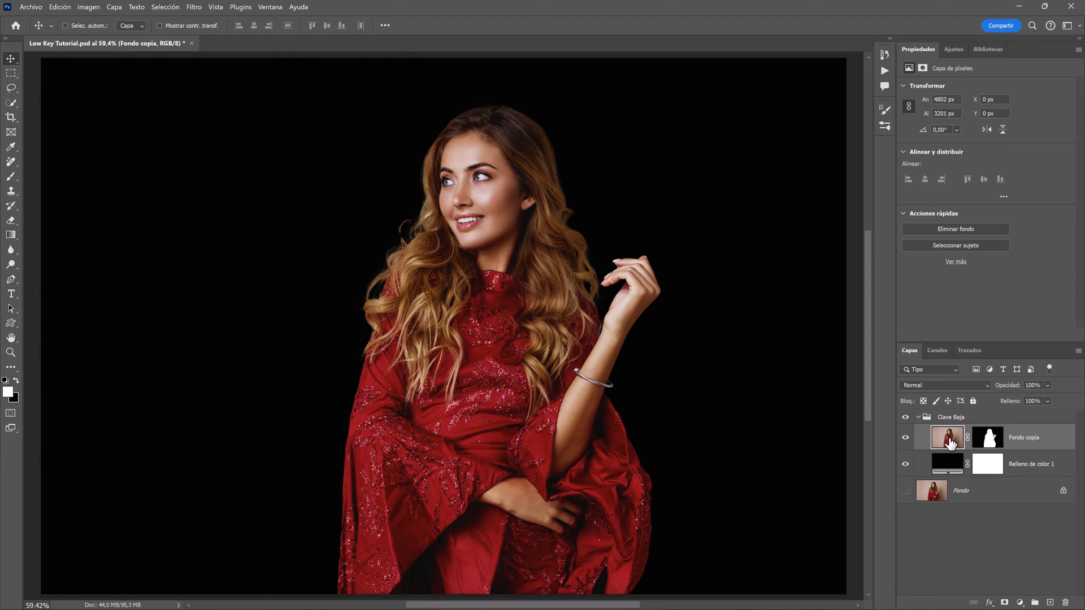
click(11, 235)
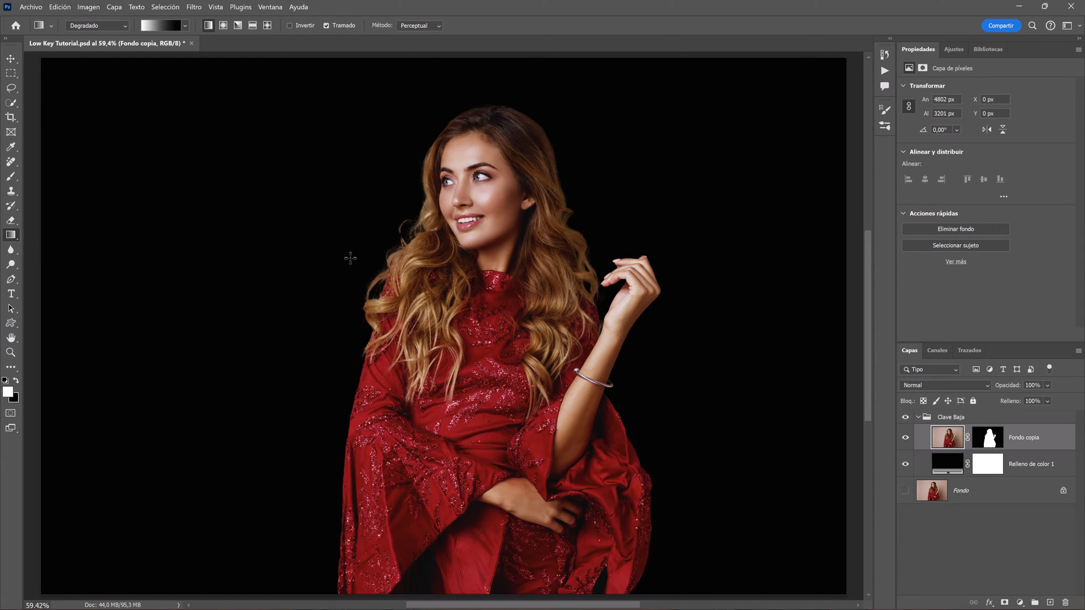
- Drag a white-to-black gradient fill across the portrait and blend it with Superponer
drag(369, 235, 735, 313)
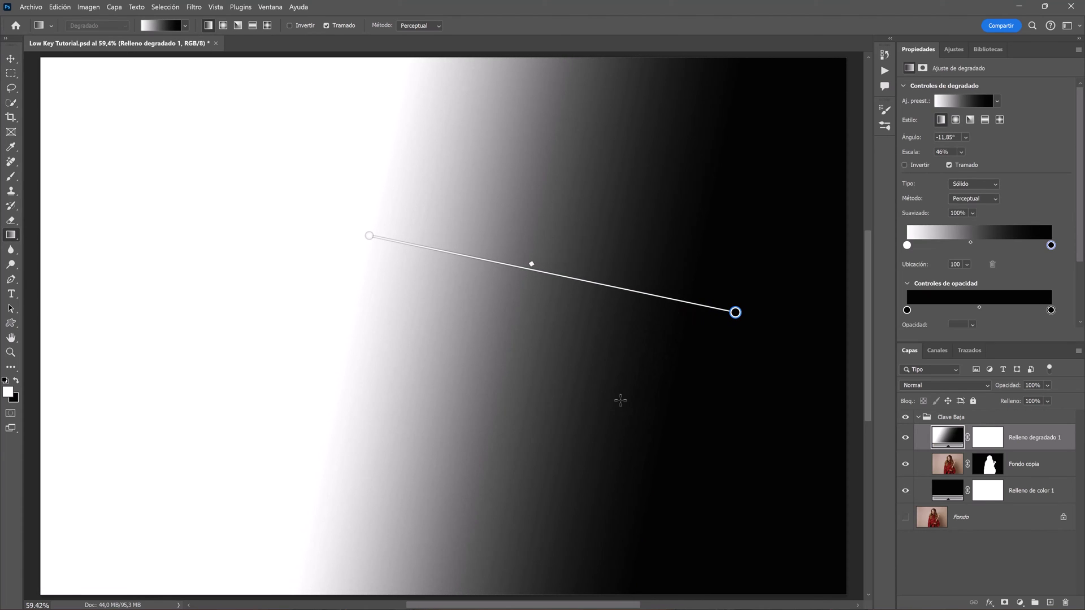
click(937, 387)
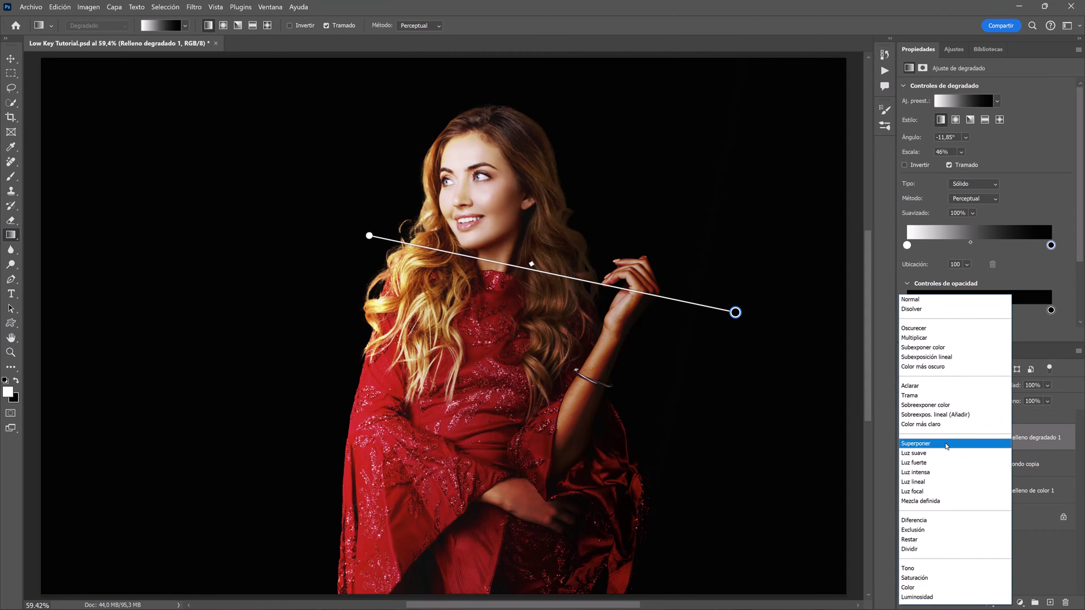
click(946, 445)
- Reposition the gradient's light end left and dark end lower right, shifting its midpoint
mouse_move(369, 236)
mouse_down()
mouse_move(281, 249)
mouse_move(187, 235)
mouse_move(182, 244)
mouse_up()
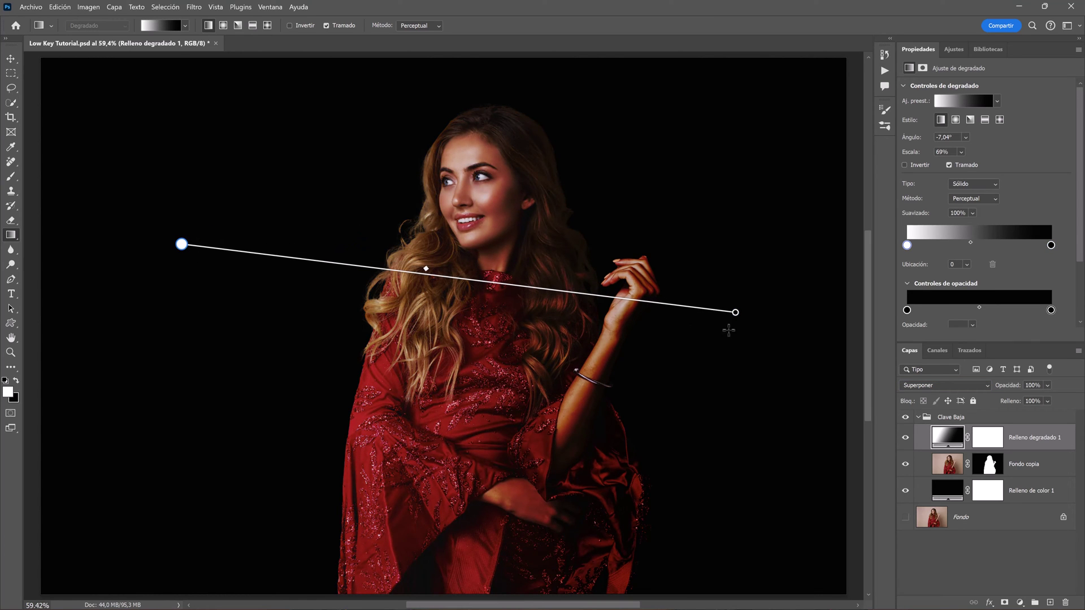
mouse_move(737, 314)
mouse_down()
mouse_move(802, 375)
mouse_move(794, 385)
mouse_up()
drag(181, 244, 219, 298)
mouse_move(795, 388)
mouse_down()
mouse_move(778, 288)
mouse_move(772, 335)
mouse_up()
mouse_move(219, 299)
mouse_down()
mouse_move(254, 302)
mouse_move(162, 293)
mouse_up()
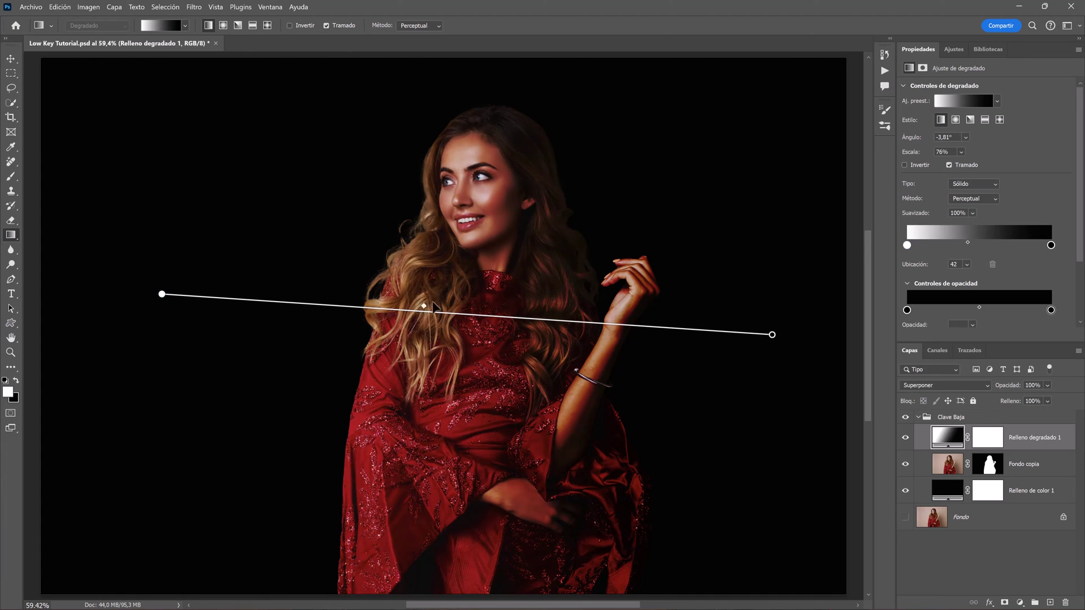
mouse_move(772, 335)
mouse_down()
mouse_move(774, 353)
mouse_move(717, 351)
mouse_move(742, 355)
mouse_up()
drag(451, 325, 476, 326)
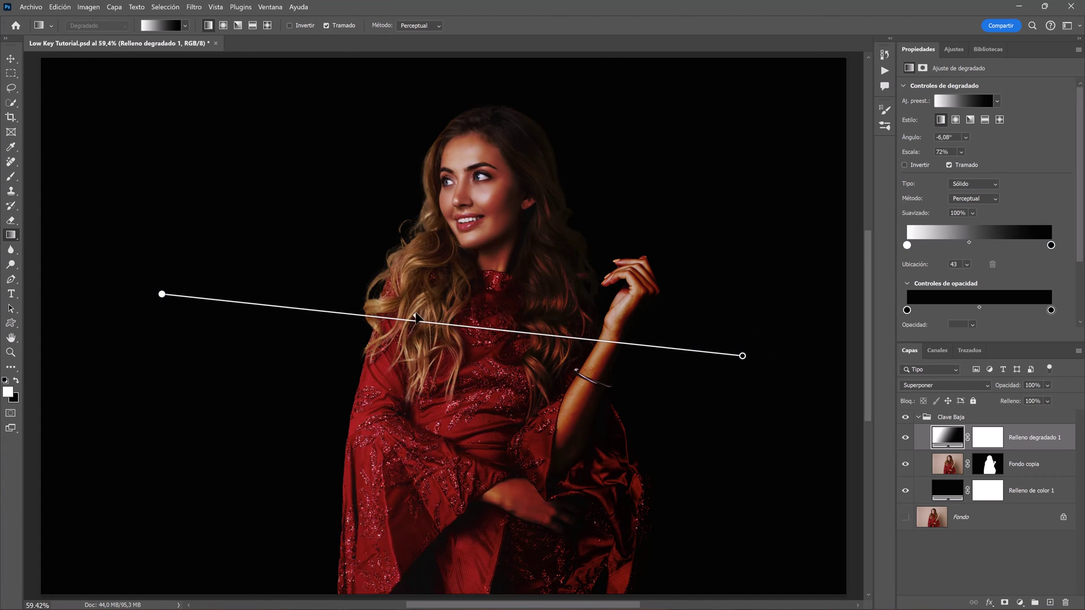
drag(161, 294, 187, 292)
- Set the gradient midpoint to 48, comparing the image with the fill hidden and shown
double_click(906, 443)
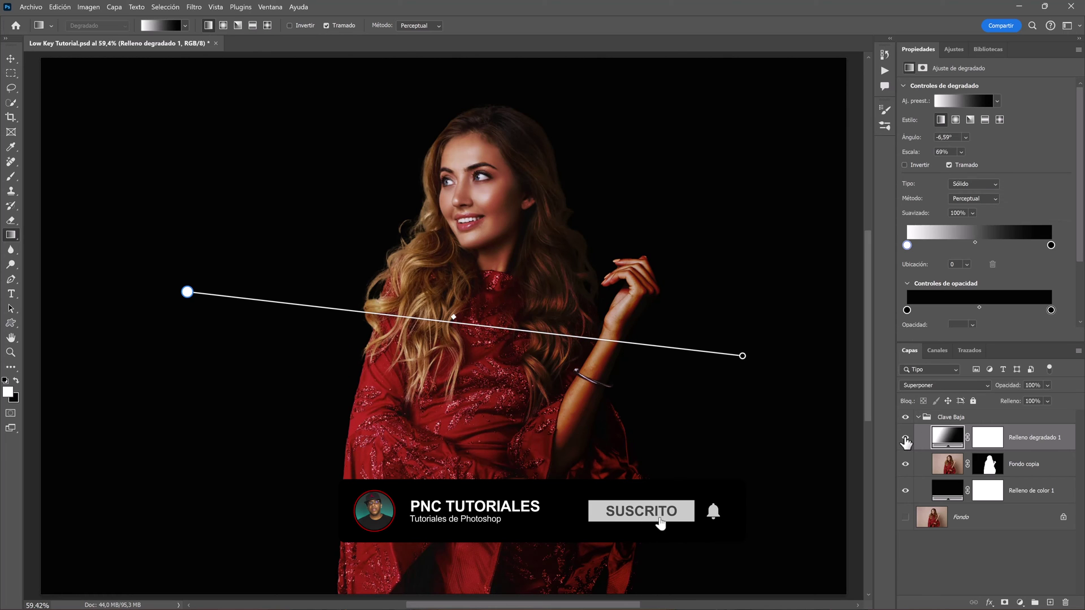
click(905, 438)
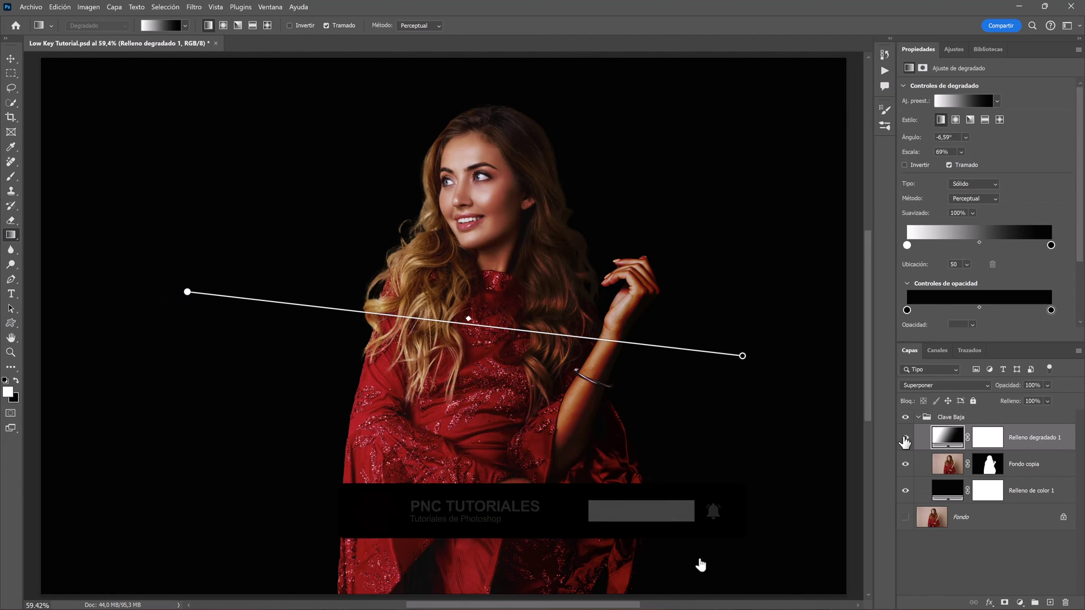
drag(465, 318, 457, 318)
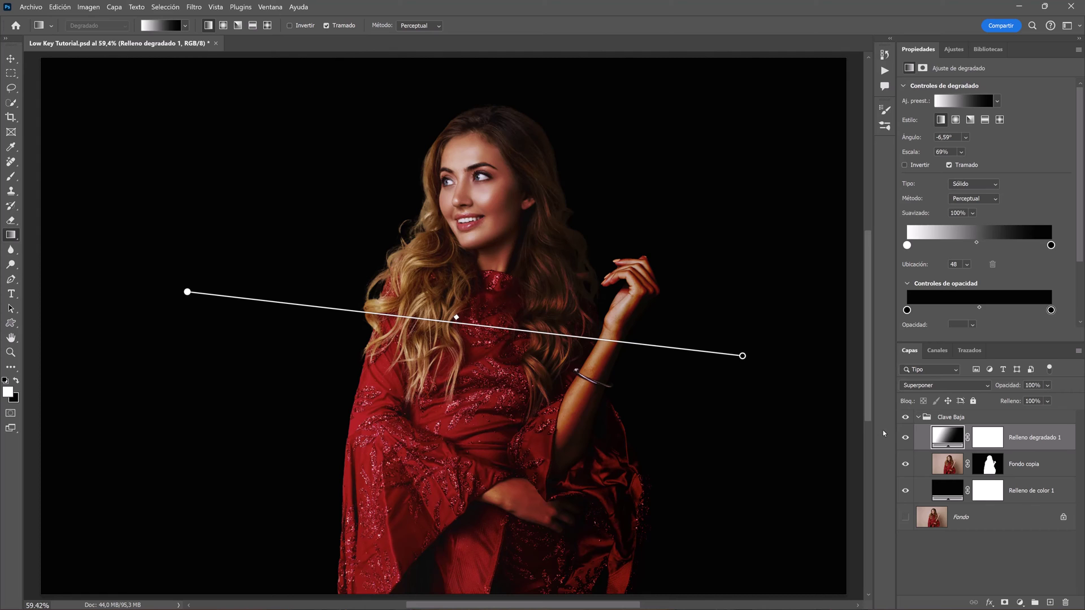
click(905, 438)
click(905, 438)
key(v)
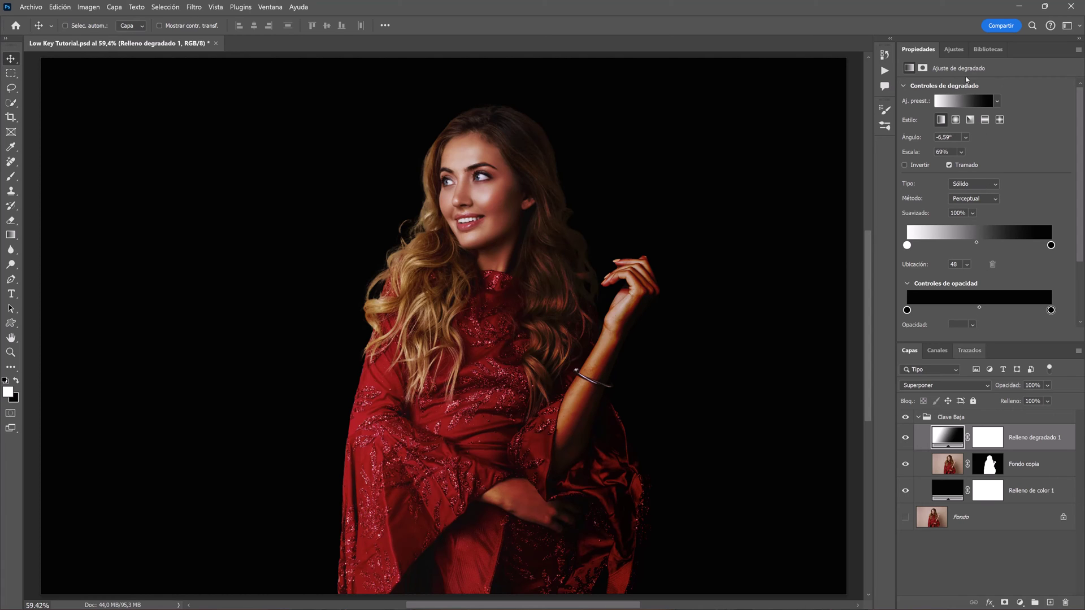
- Add a Mapa de degradado adjustment in Superponer mode and compare it on and off
click(955, 50)
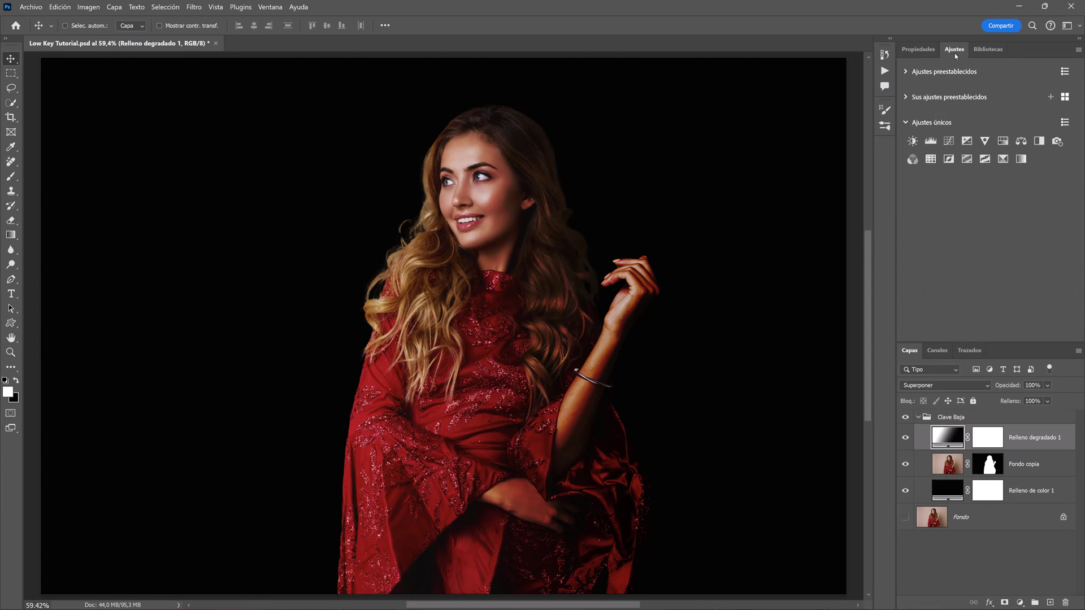
click(1021, 160)
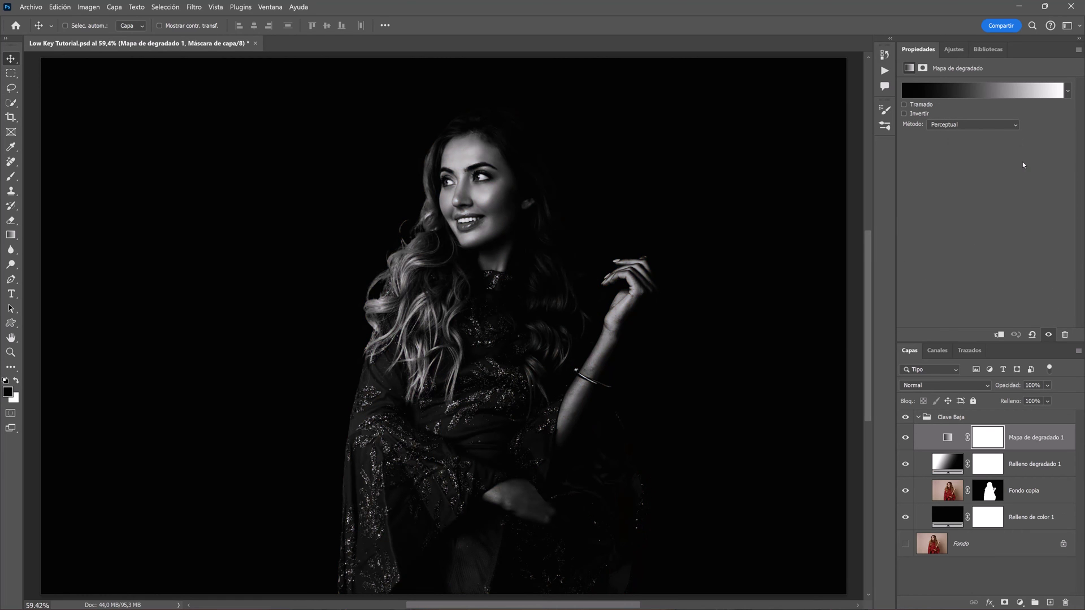
click(944, 385)
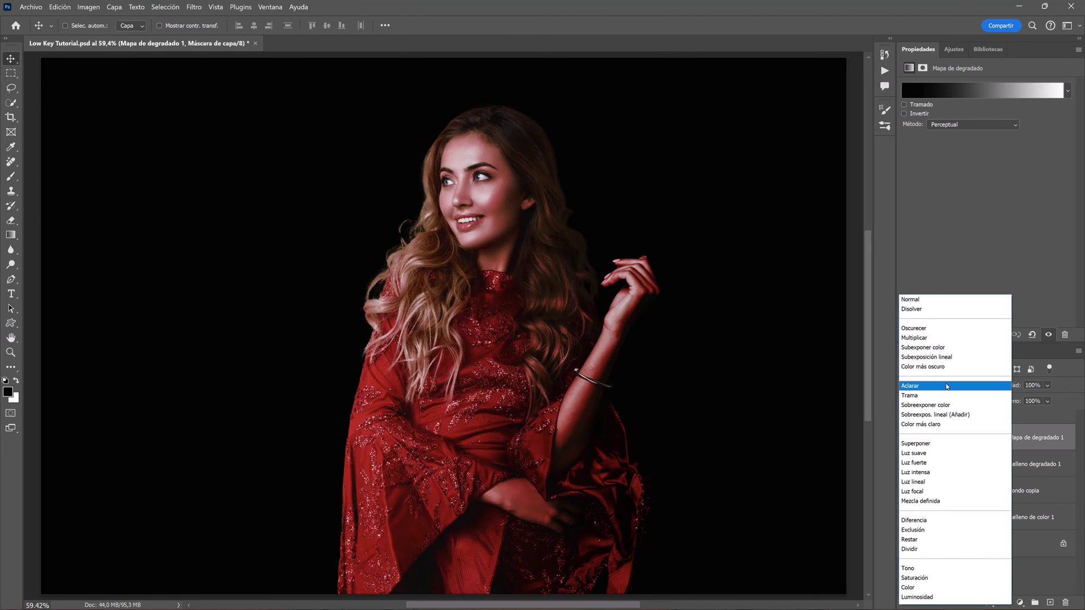
click(933, 444)
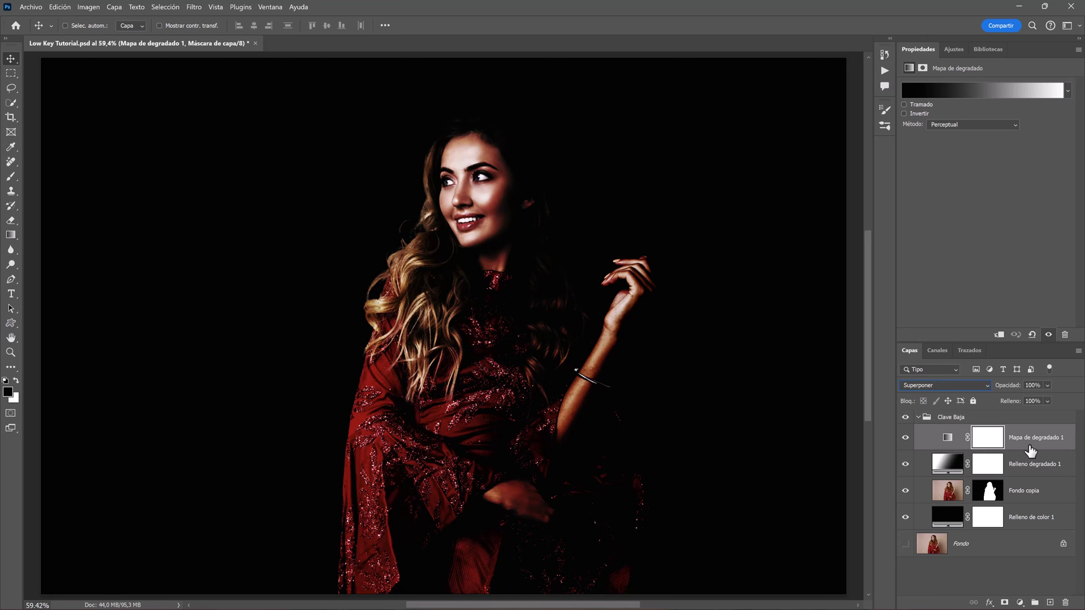
click(906, 439)
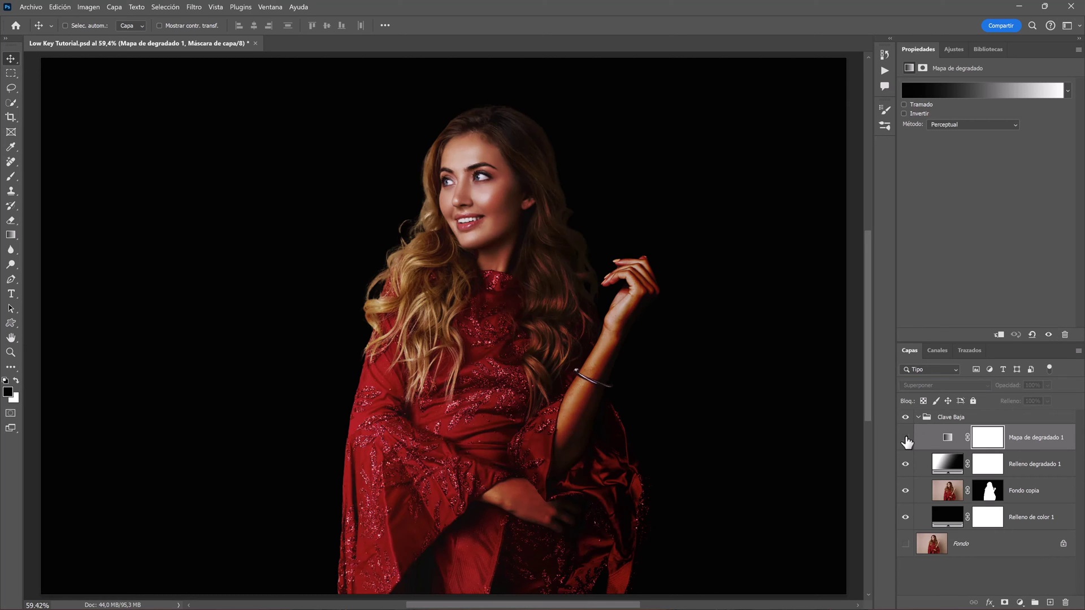
click(906, 439)
click(905, 439)
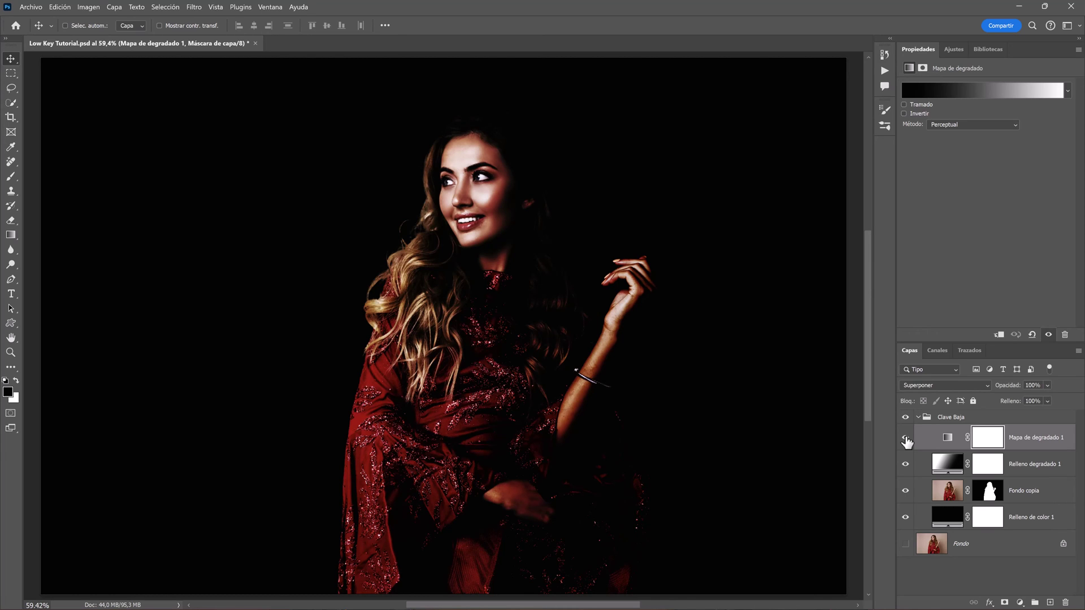
- Lower the gradient map's opacity to 75% and check the effect
click(1047, 400)
drag(1075, 401, 1064, 401)
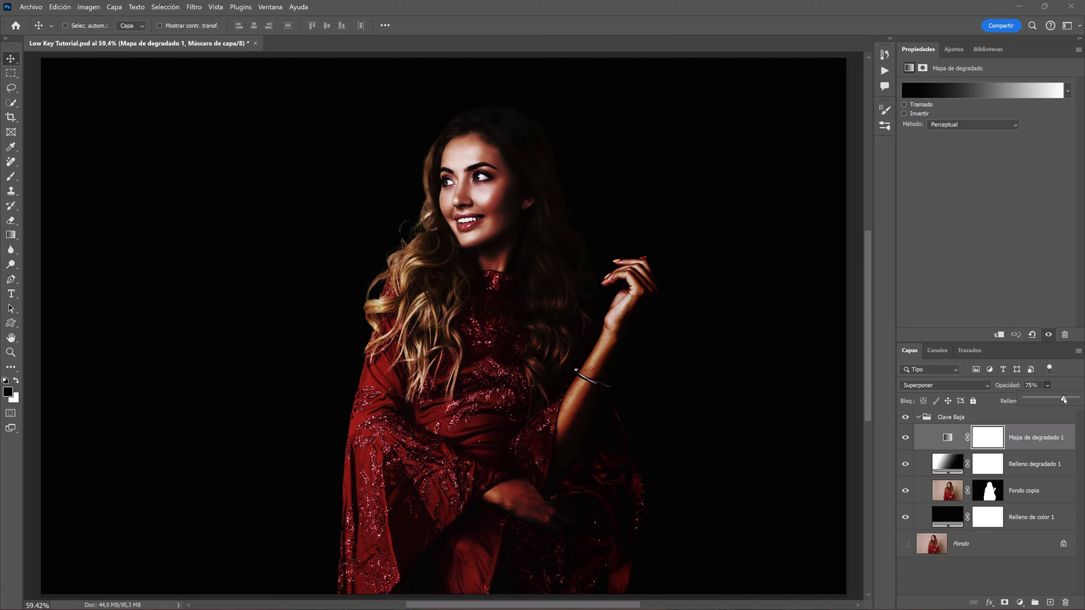
click(905, 438)
click(905, 438)
- On the gradient map's mask, set up a Circular difuso brush at 30% opacity, about 335 px
click(988, 439)
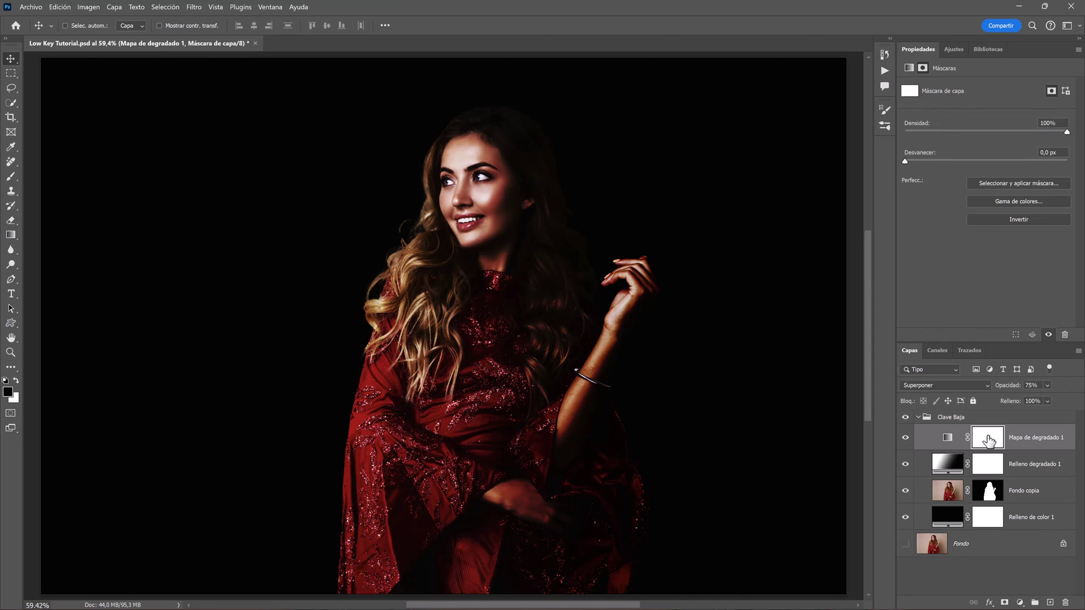
key(b)
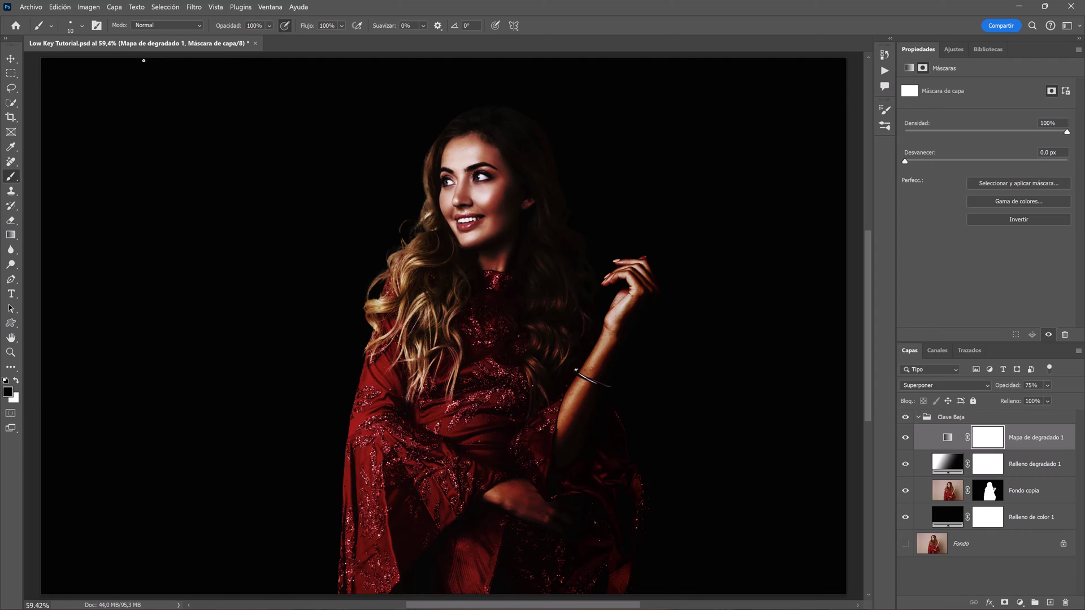
click(82, 27)
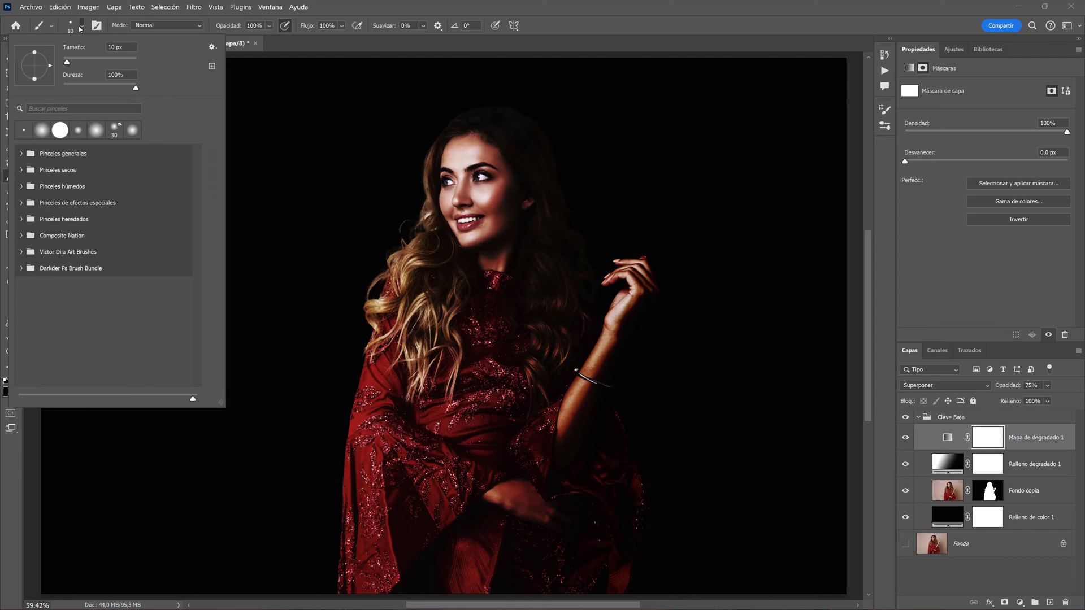
click(21, 153)
click(98, 188)
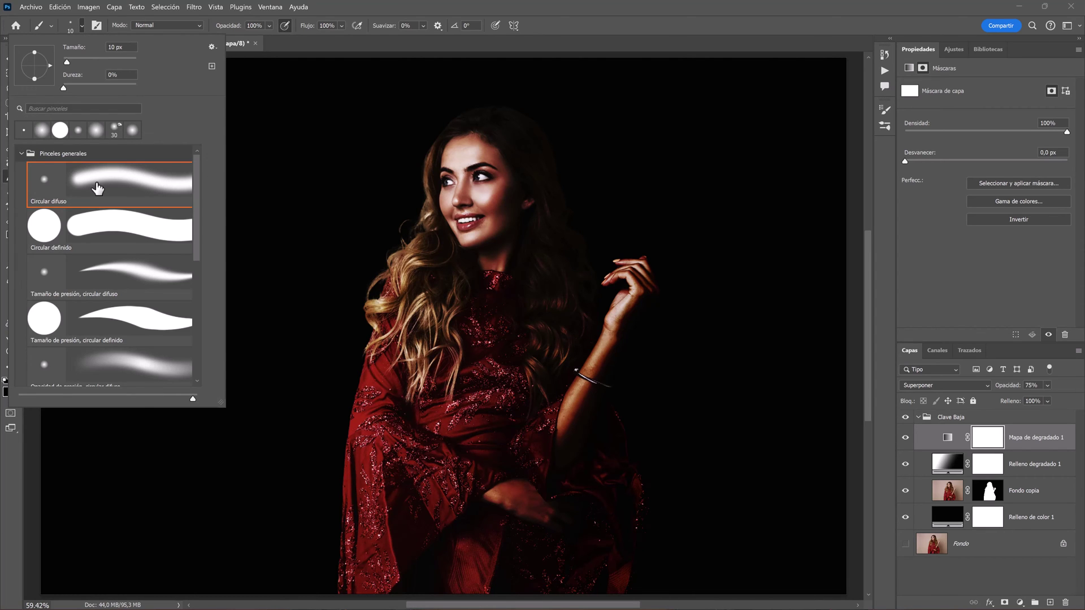
double_click(98, 188)
drag(97, 188, 130, 186)
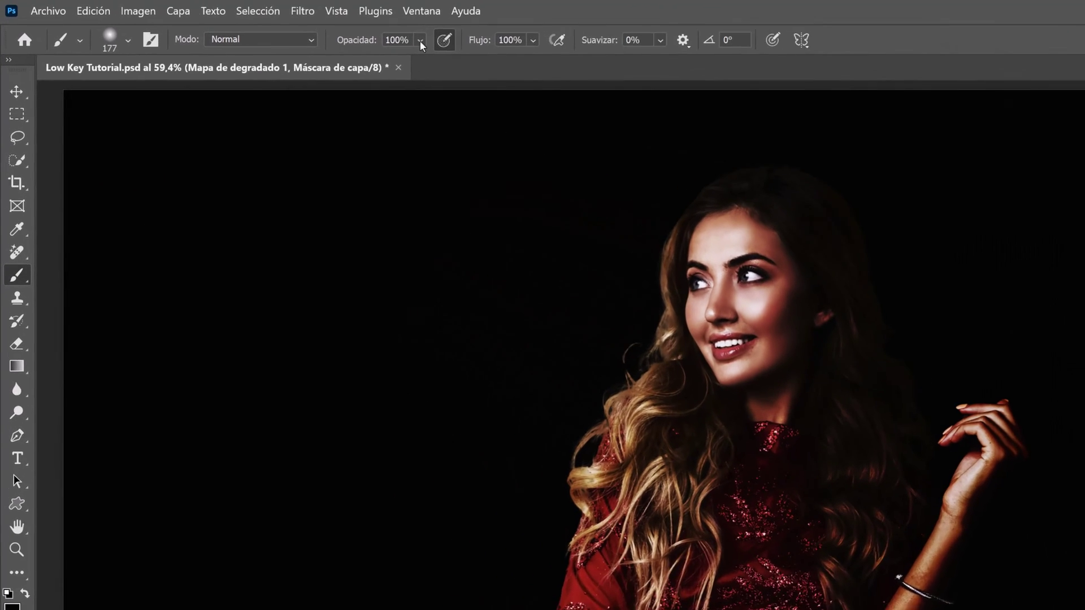
key(3)
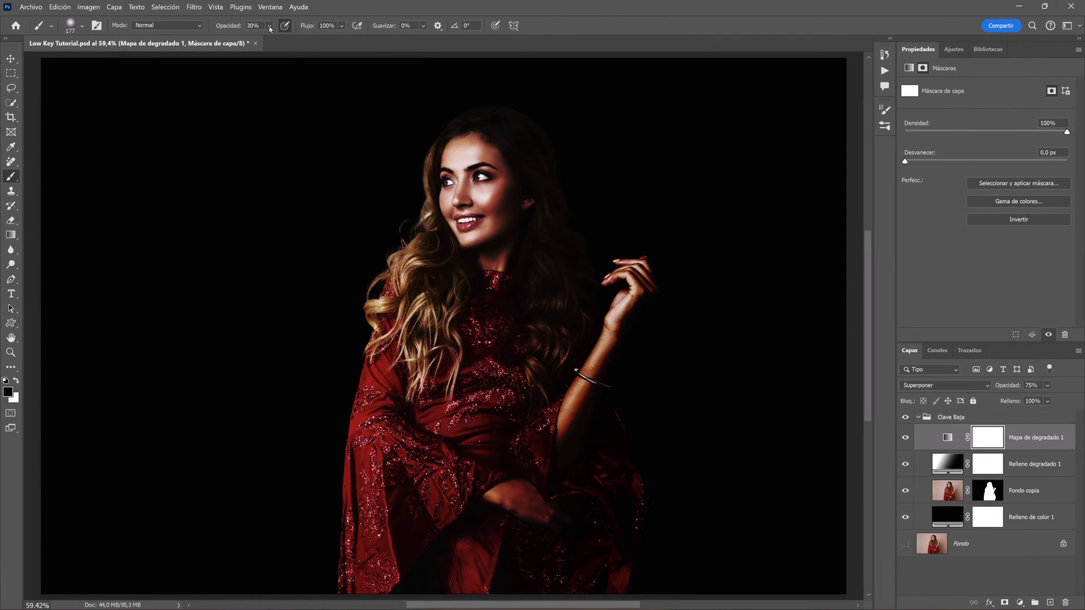
drag(351, 167, 372, 173)
- Paint the mask over the woman's hair, face, arm and dress, comparing the result
drag(465, 151, 444, 226)
drag(486, 116, 487, 405)
drag(475, 161, 441, 547)
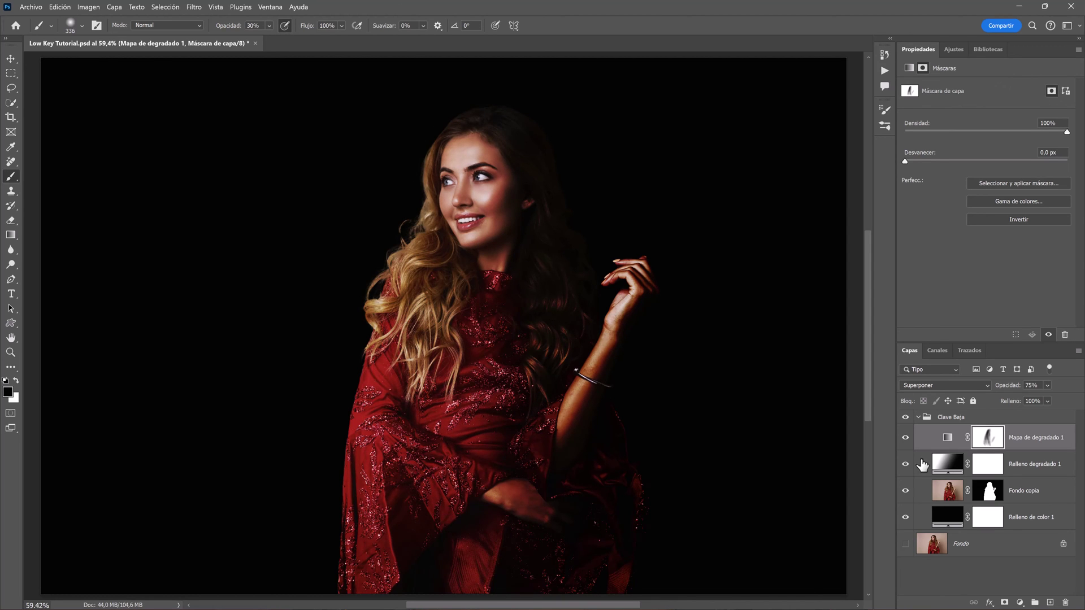
click(905, 437)
click(906, 437)
click(905, 437)
key(bracketleft)
key(bracketleft)
key(bracketleft)
key(bracketright)
key(bracketright)
key(bracketright)
key(bracketright)
key(bracketright)
key(bracketright)
click(905, 439)
key(v)
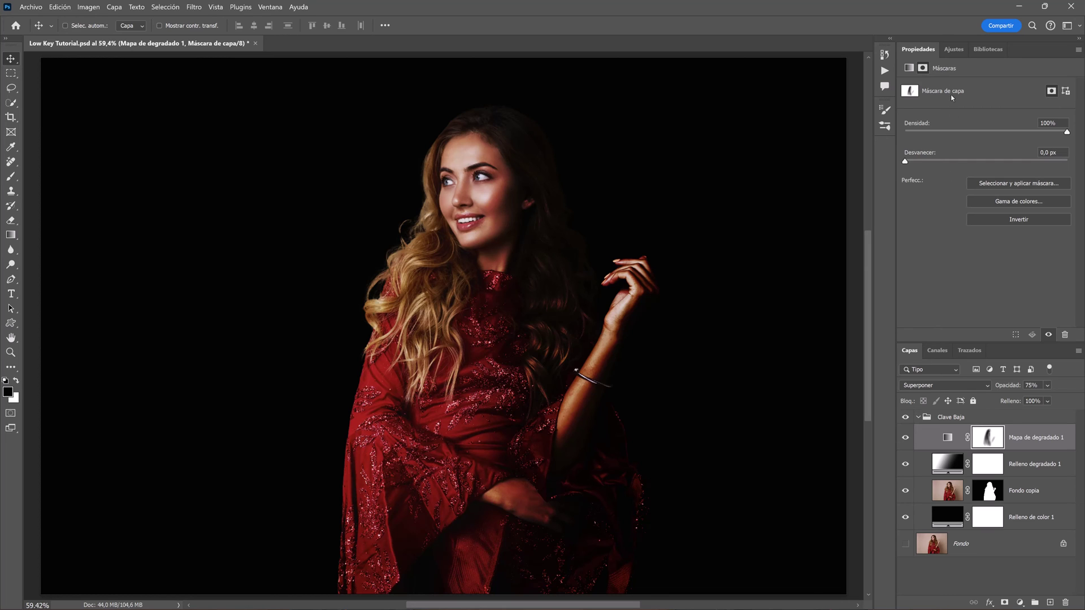
- Add Niveles with black input 7, white input about 240 and midtones 0.86
click(953, 51)
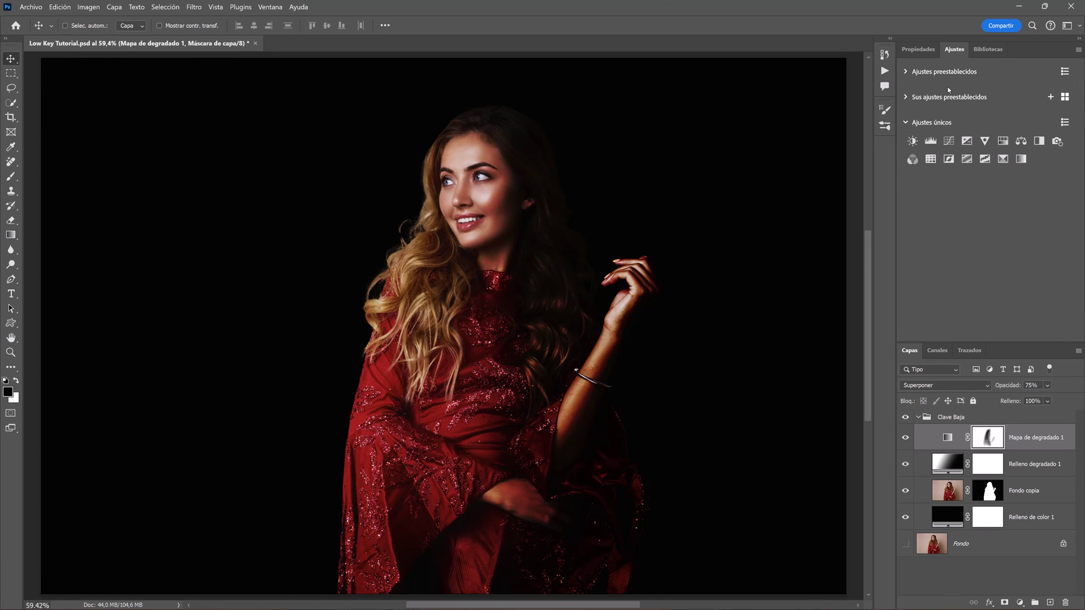
click(931, 142)
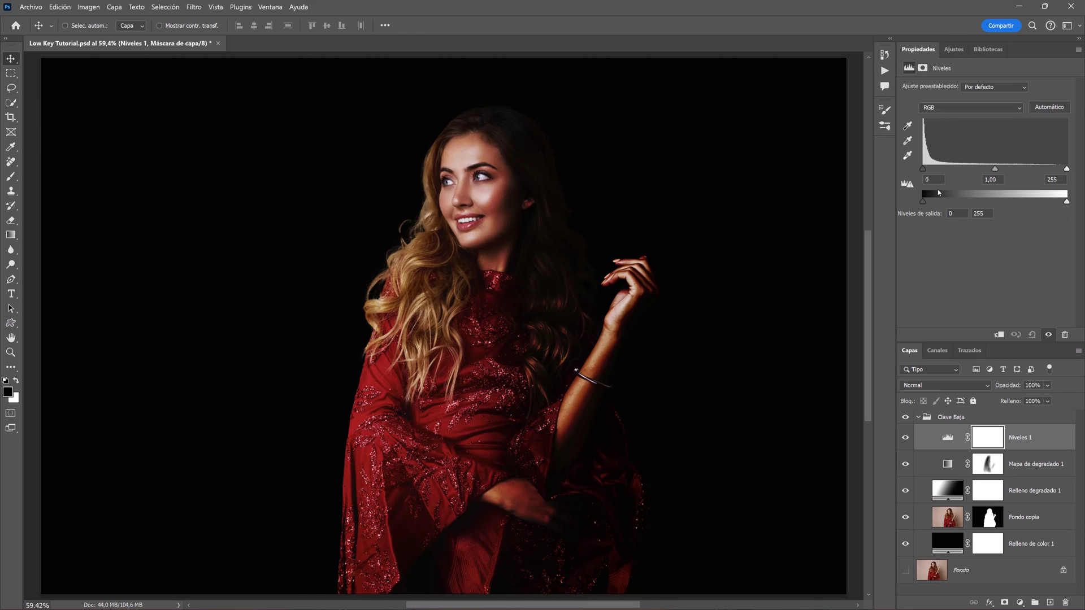
drag(924, 172, 927, 170)
drag(1072, 172, 1058, 170)
drag(993, 169, 998, 169)
click(905, 438)
click(956, 51)
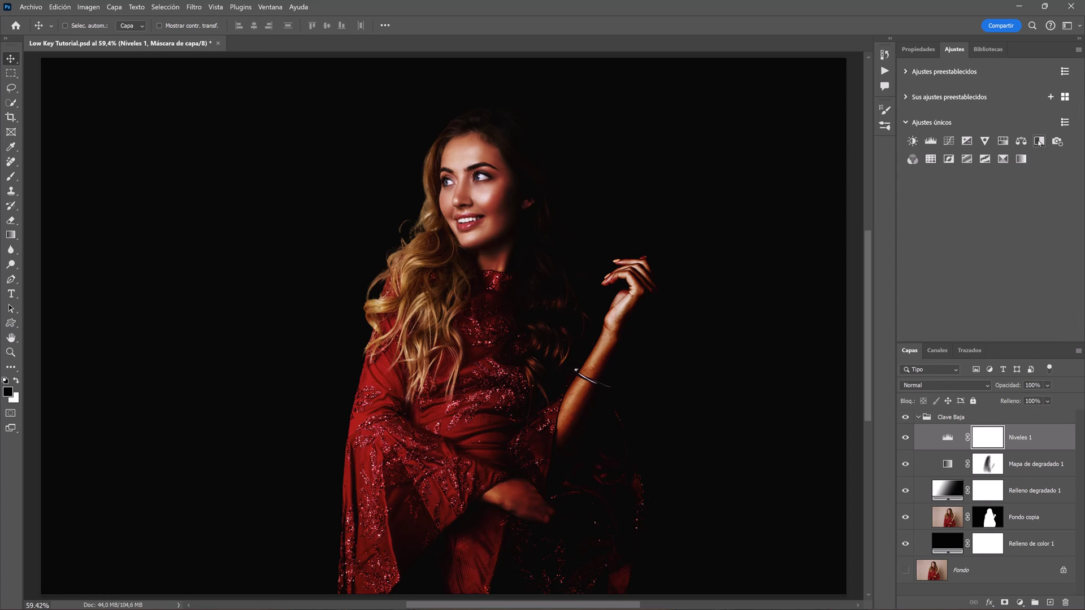
- Add Blanco y negro with Rojos 20, Amarillos 100, Cianes 62, Azules 88, Magentas 102
click(1039, 141)
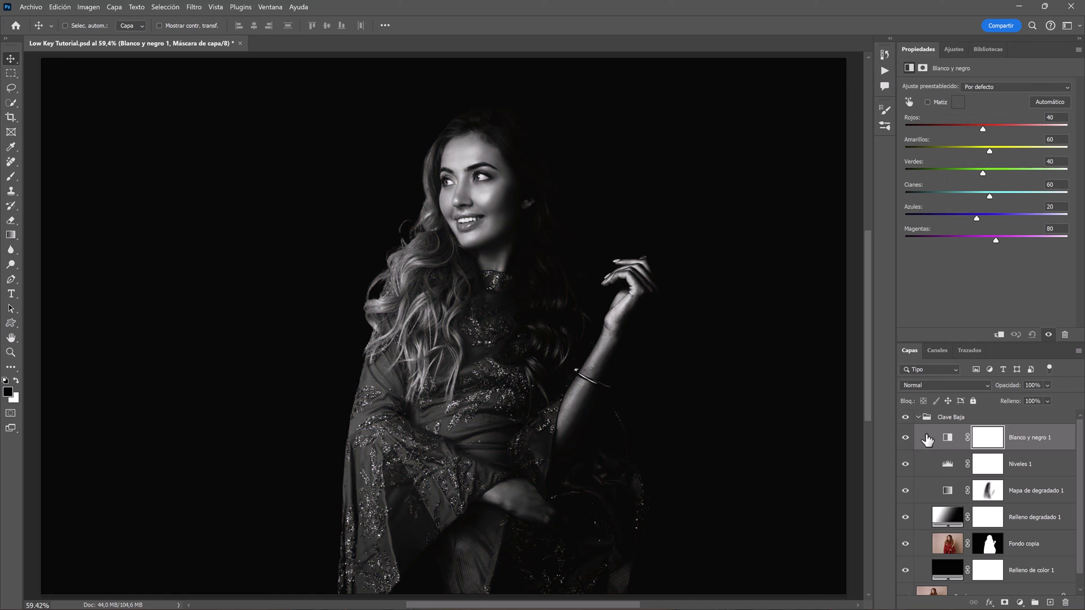
click(904, 437)
click(905, 439)
drag(983, 129, 1009, 155)
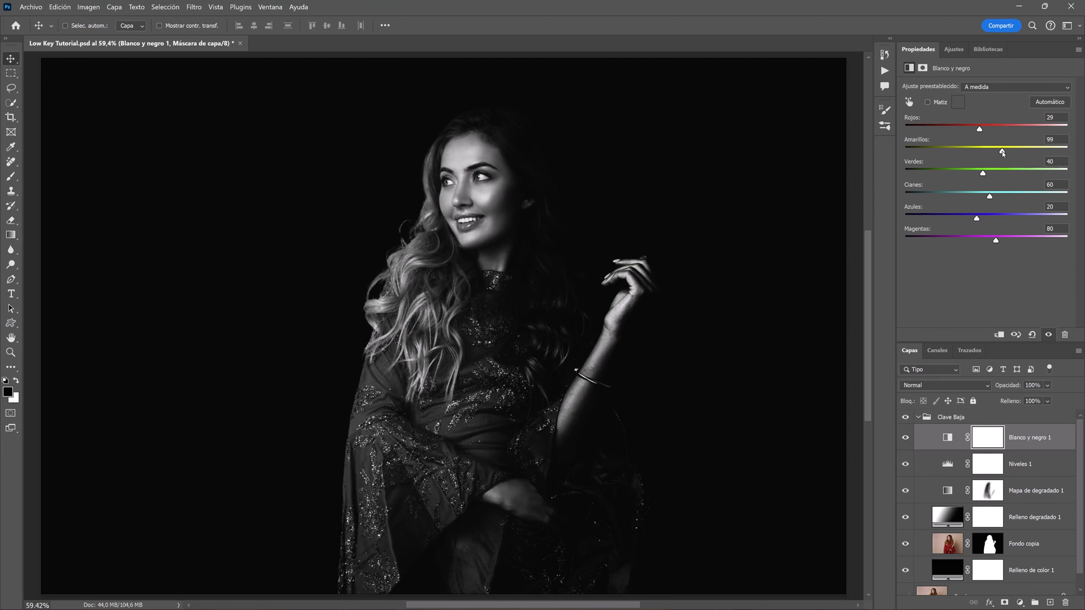
drag(989, 240, 1006, 242)
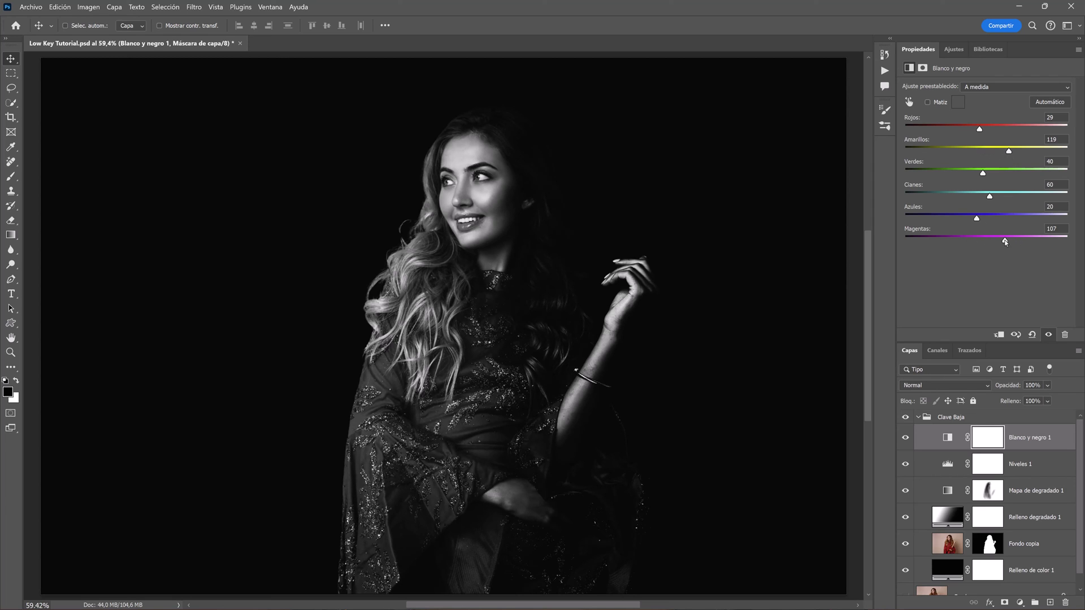
drag(990, 196, 1016, 196)
drag(1009, 151, 977, 130)
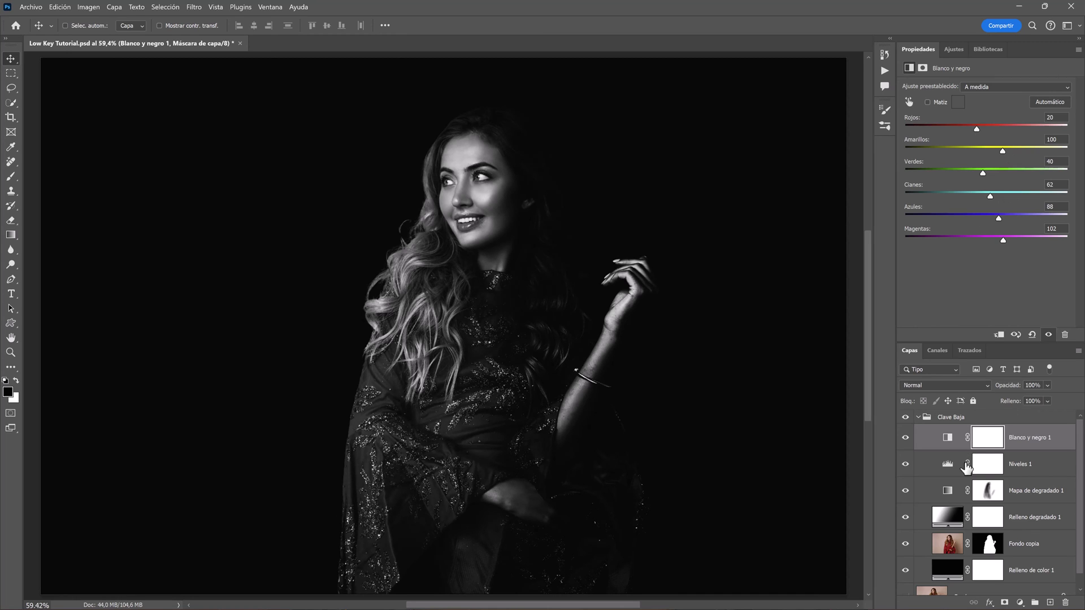
click(904, 438)
- Lower Mapa de degradado 1 to 55% opacity, comparing with the black-and-white layer toggled
click(1047, 385)
drag(1041, 398, 1077, 398)
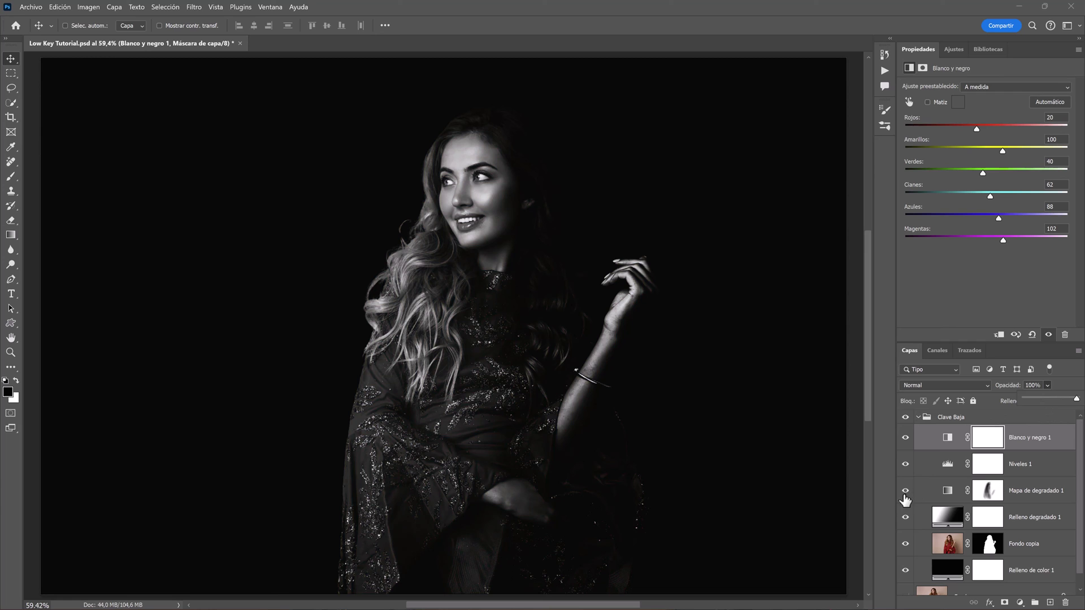
click(905, 491)
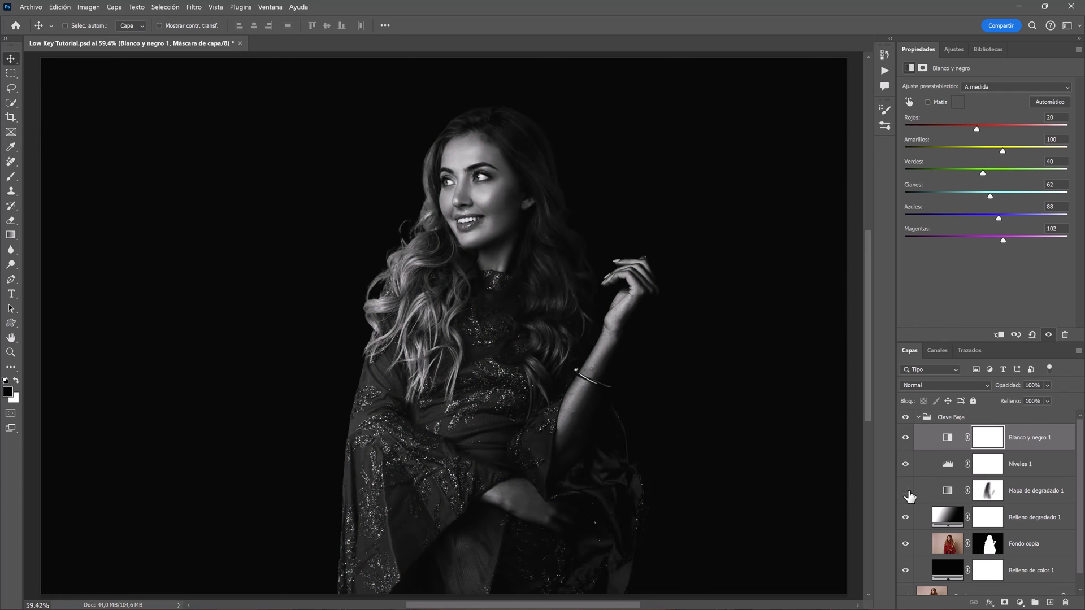
click(906, 491)
click(929, 494)
drag(1047, 400, 1053, 402)
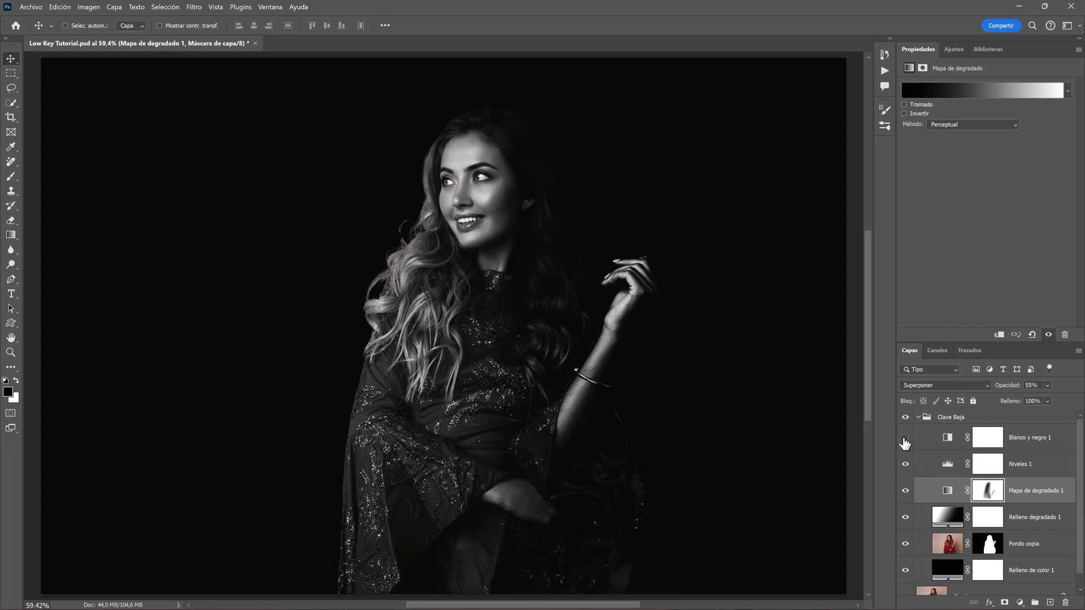
click(905, 438)
click(906, 438)
- Collapse Clave Baja, toggle it off and on against the Fondo photo, then deselect layers
click(917, 418)
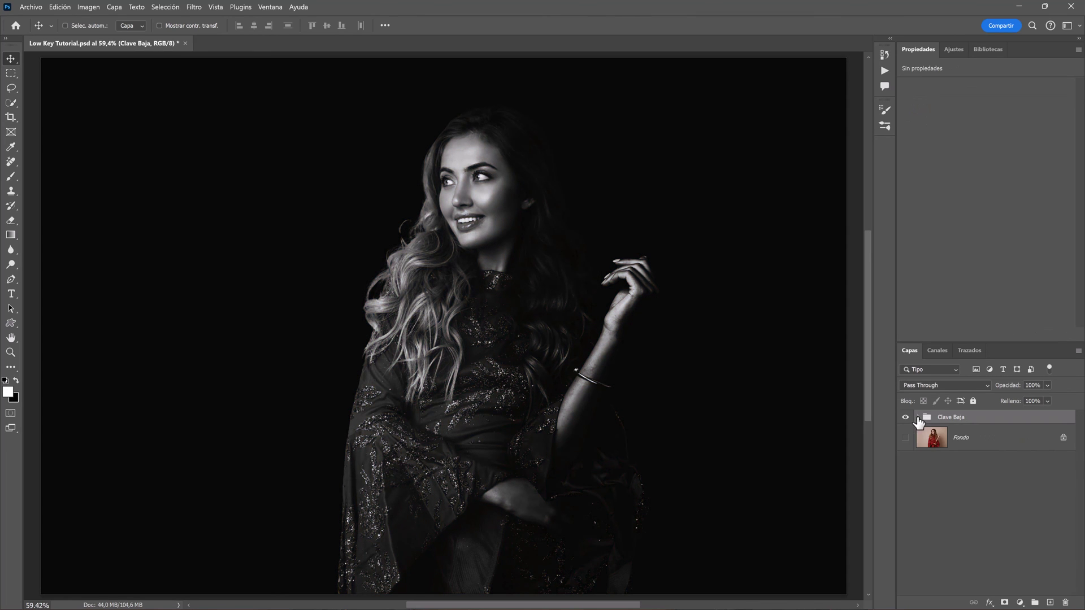
click(905, 438)
click(905, 418)
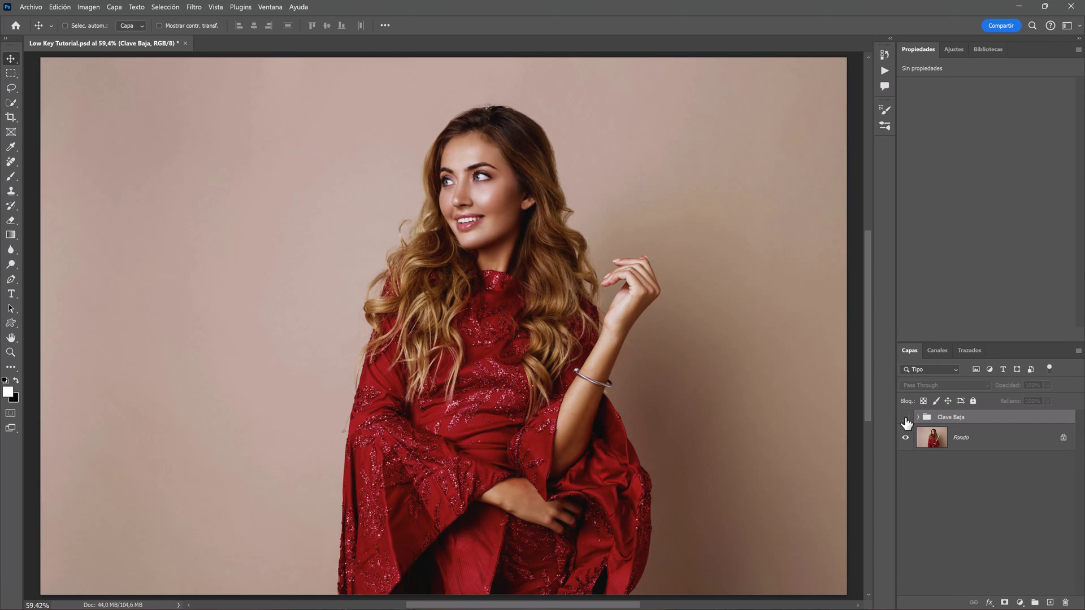
click(905, 418)
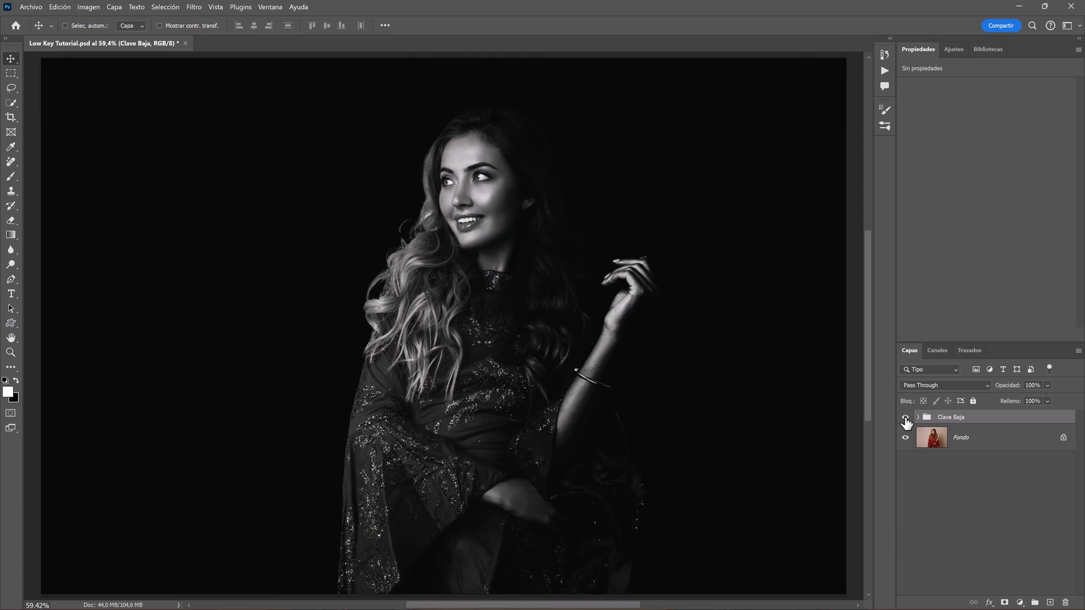
click(906, 418)
click(905, 418)
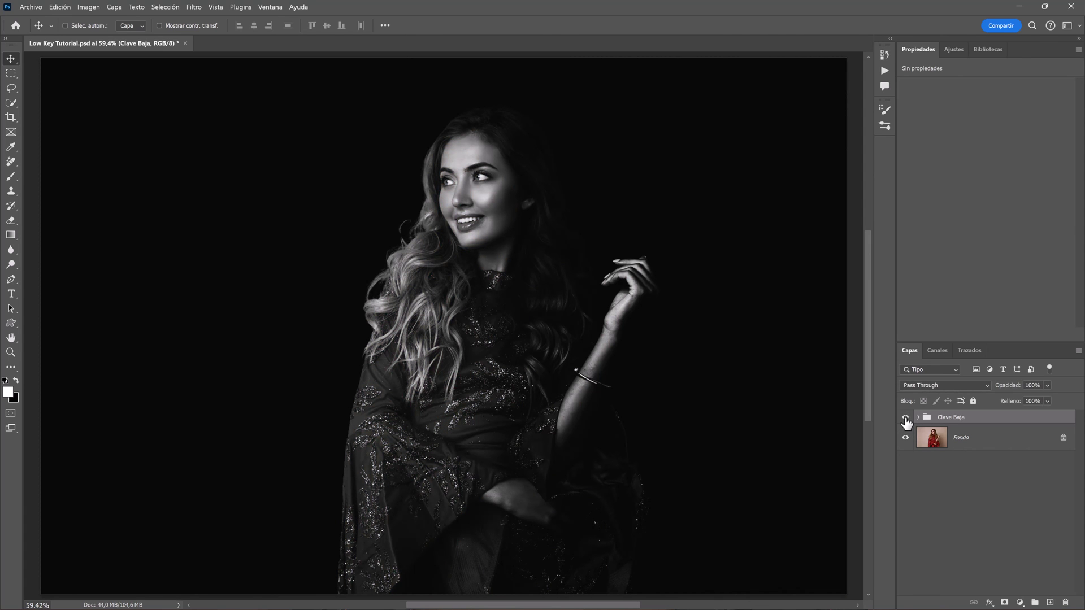
click(983, 511)
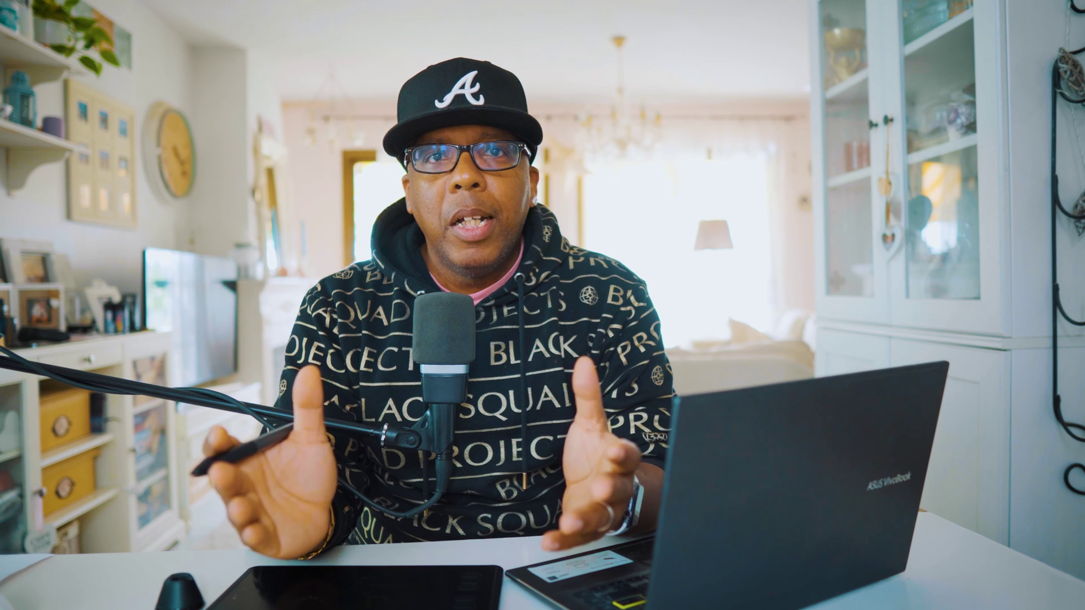